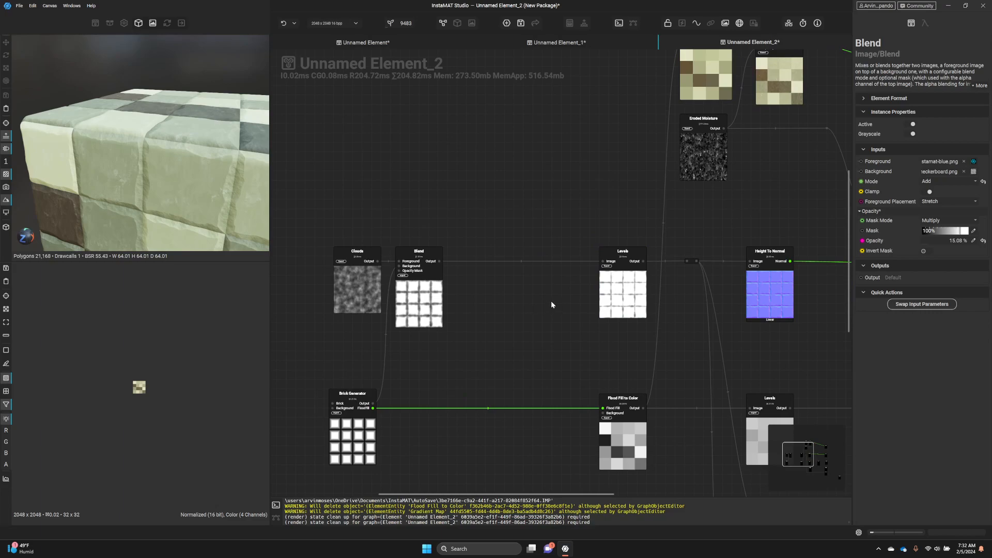
Move the upper Levels node beside the Blend node it follows and place a Sloped Fractal Sum noise node above it
drag(623, 291, 494, 292)
middle_drag(511, 289, 529, 286)
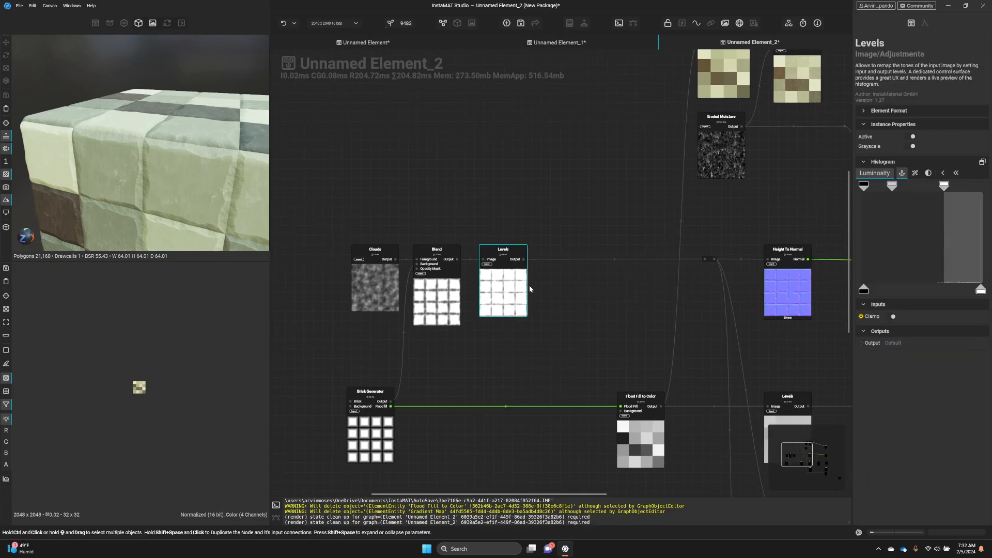
scroll(530, 286, up, 3)
middle_drag(477, 138, 516, 222)
click(516, 222)
key(space)
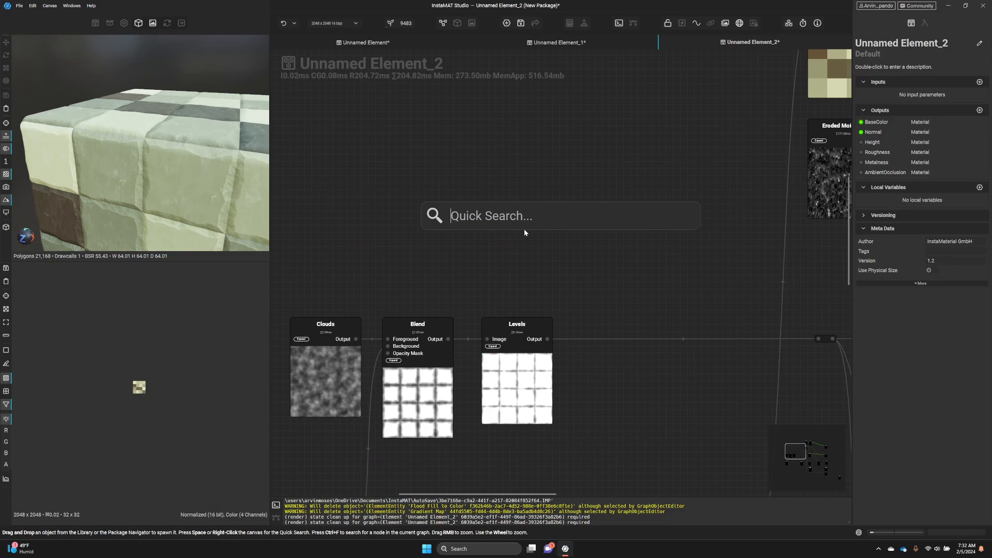
text(noise)
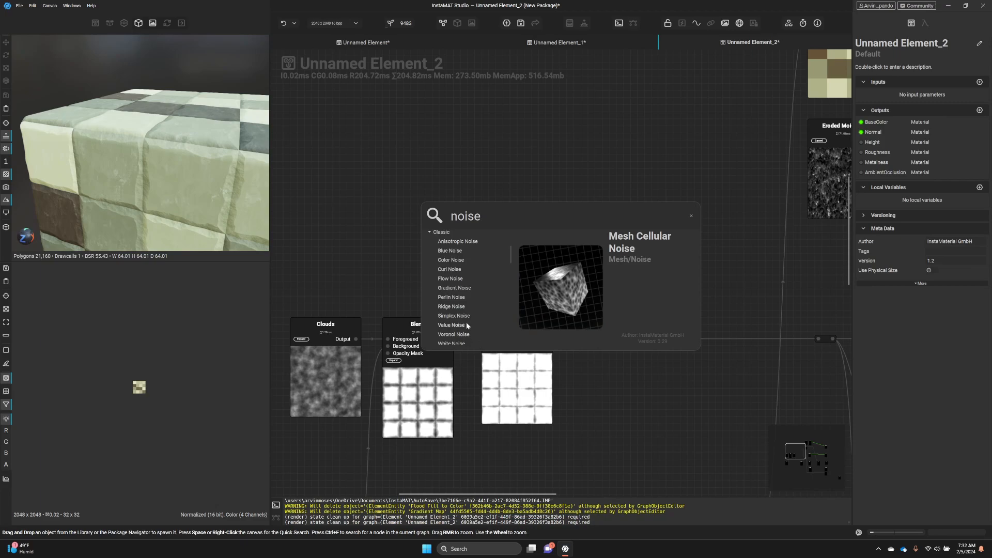
scroll(458, 305, down, 3)
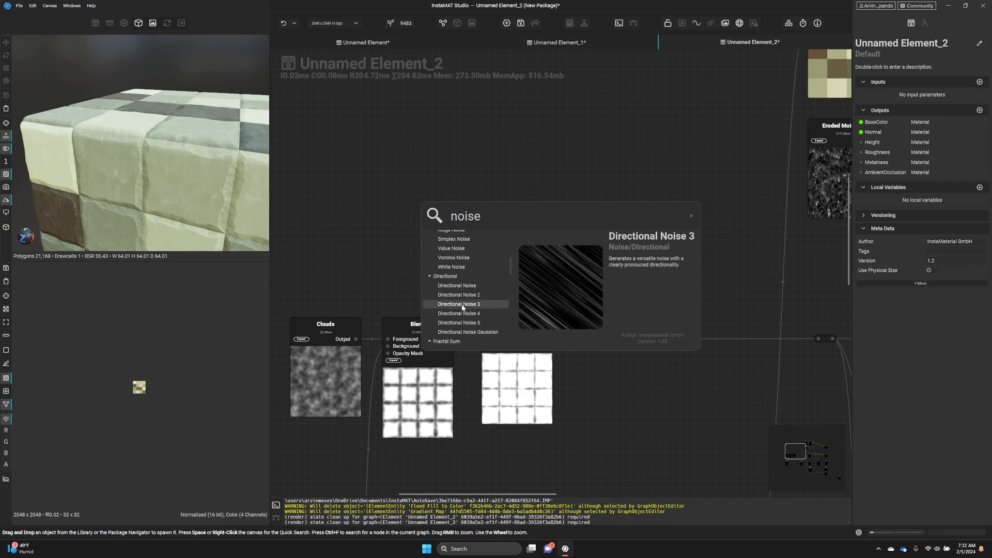
scroll(457, 308, down, 3)
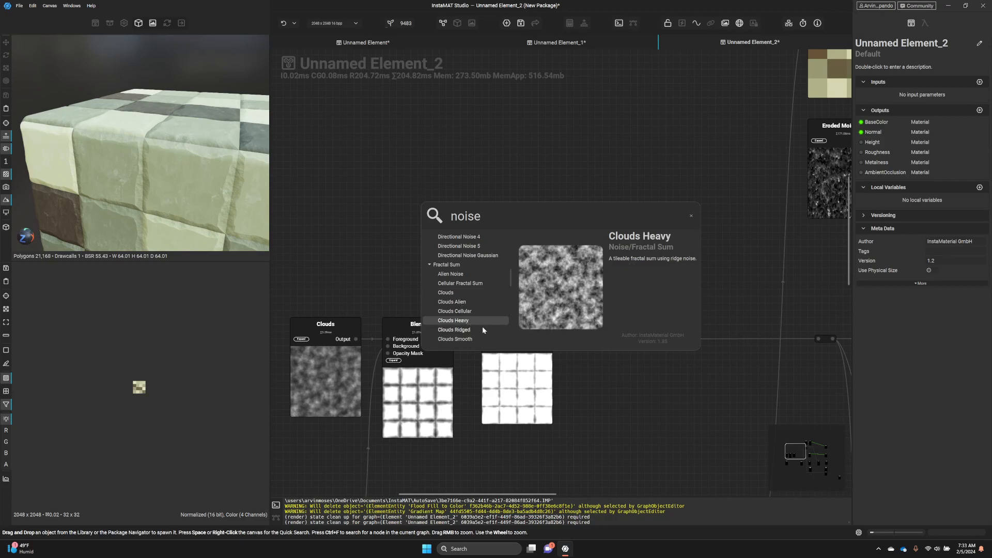
scroll(475, 323, down, 4)
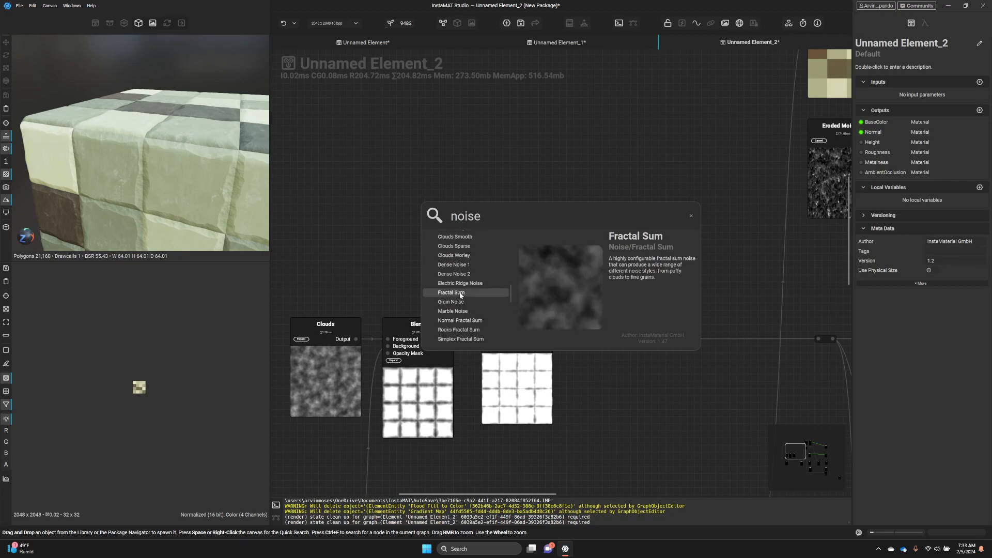
scroll(472, 315, down, 2)
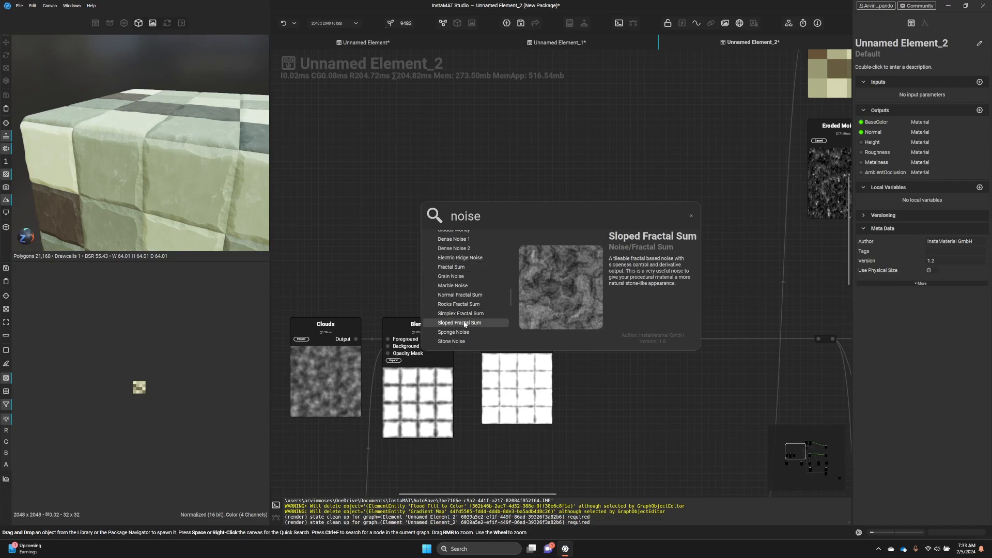
click(460, 322)
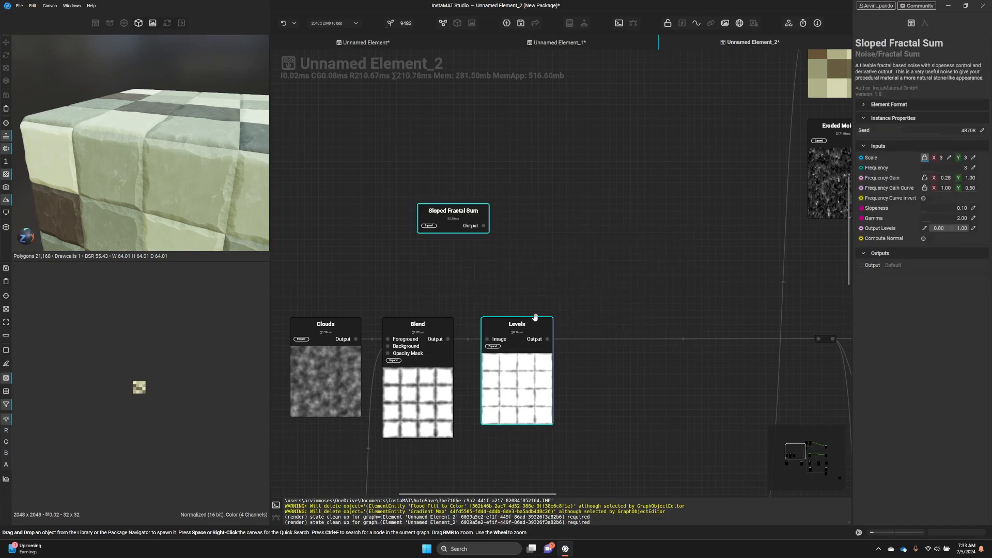
drag(411, 253, 526, 247)
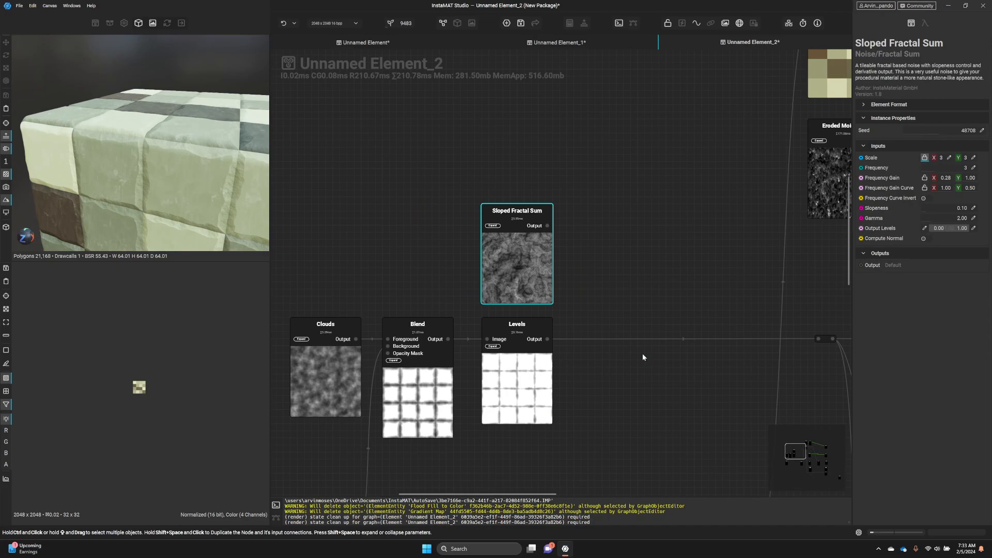
Insert a Blend node into the connection between the upper Levels node and the reroute point
click(617, 339)
key(space)
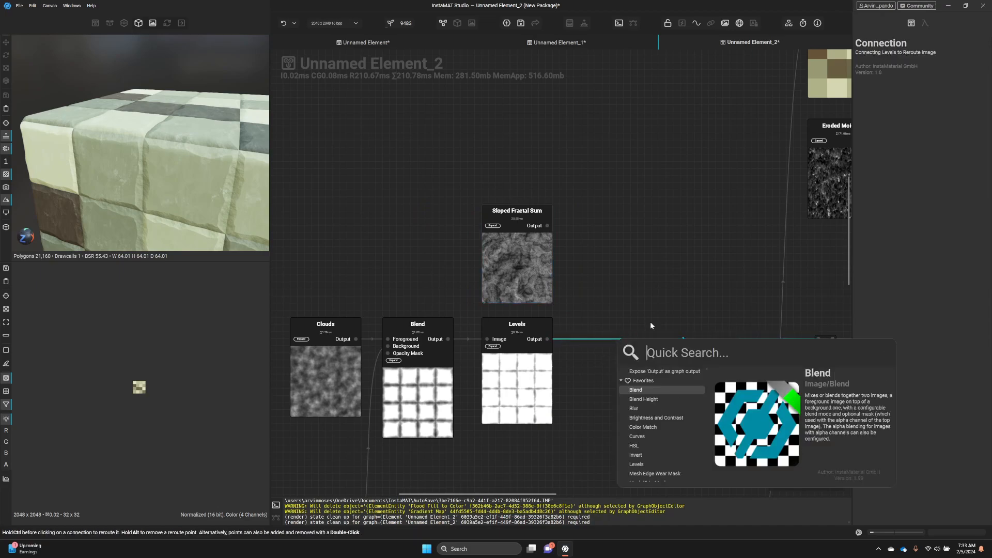
click(638, 391)
drag(646, 345, 637, 328)
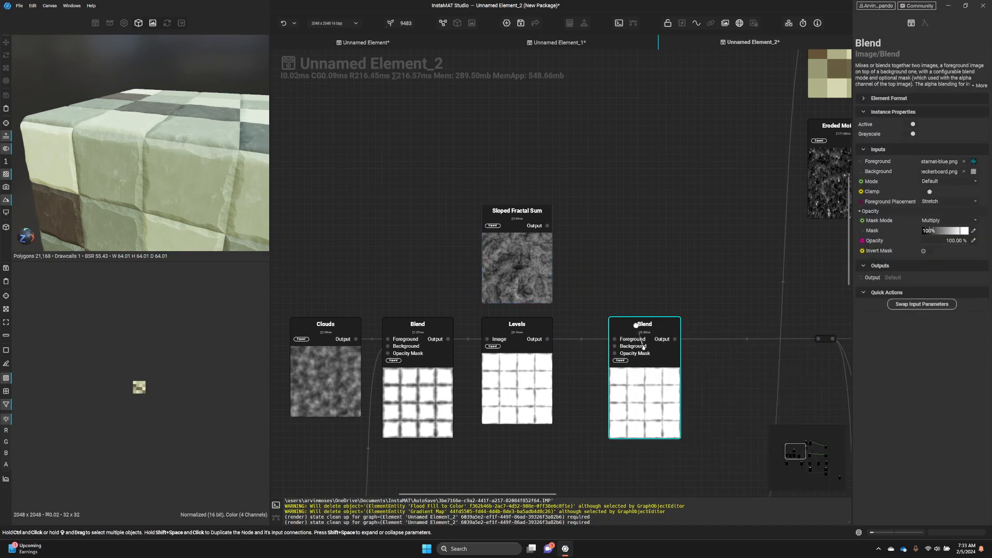
Feed Sloped Fractal Sum into the new Blend's foreground and the Levels output into its background
middle_drag(536, 219, 541, 200)
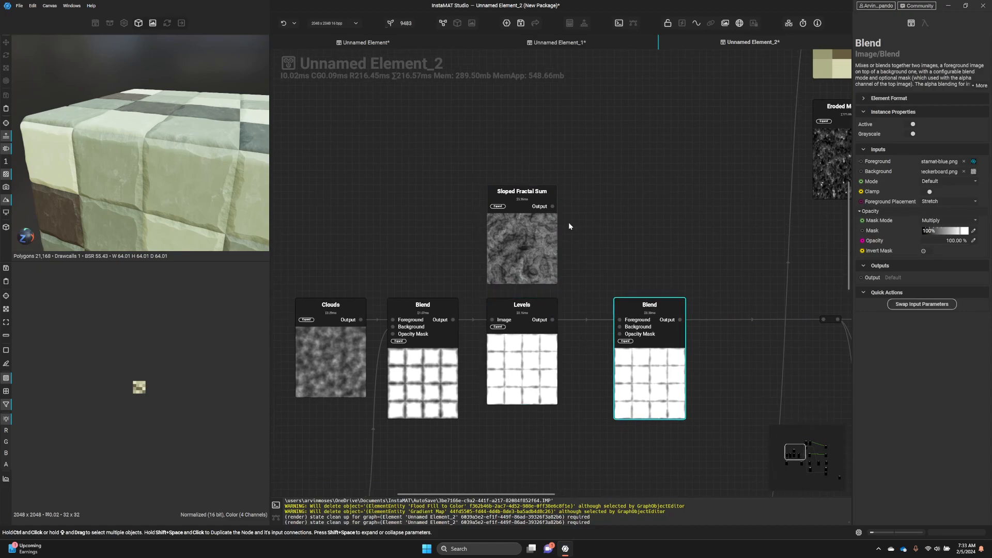
drag(552, 206, 619, 326)
drag(544, 315, 555, 319)
drag(657, 314, 637, 306)
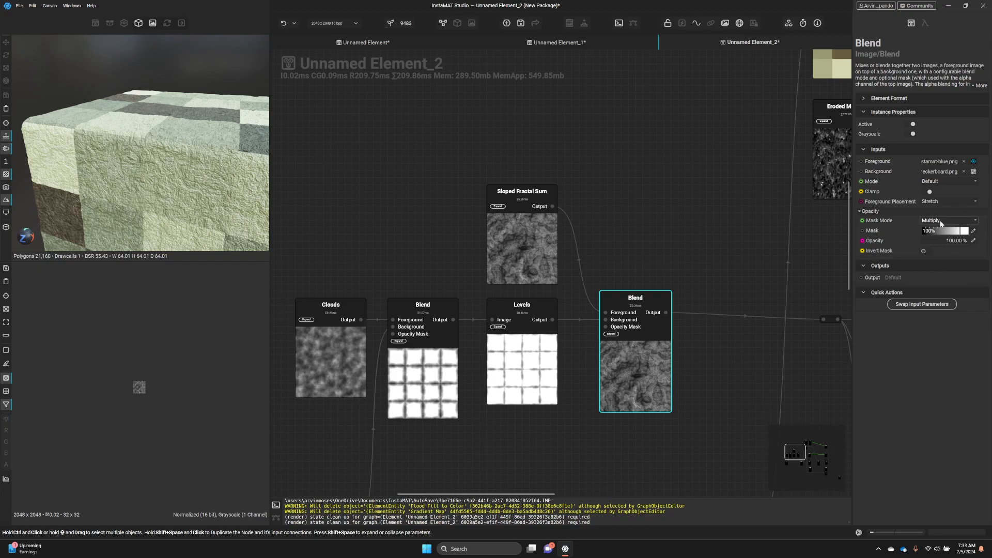
Set the new Blend's mode to Subtract and its opacity to 15.87 %, checking the surface in the 3D preview
click(940, 182)
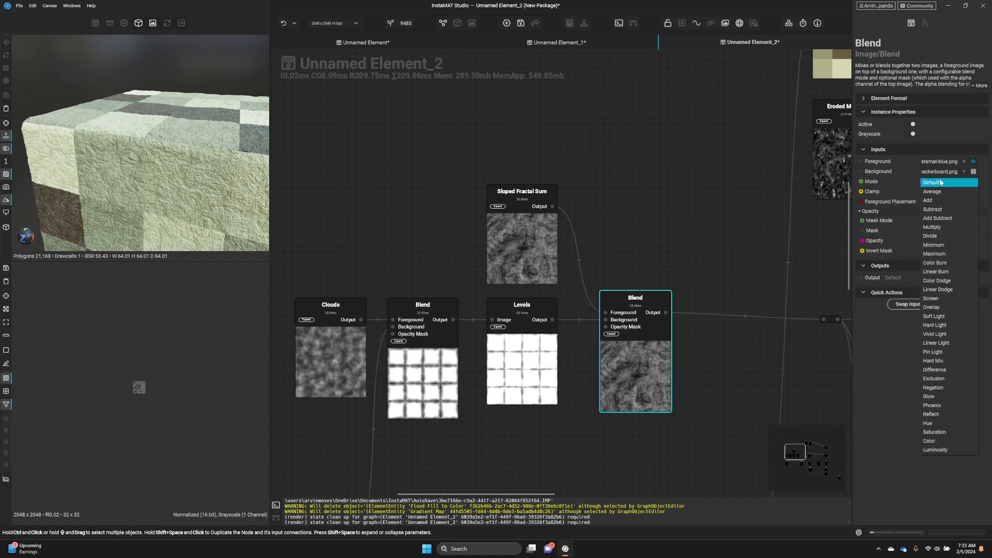
click(933, 210)
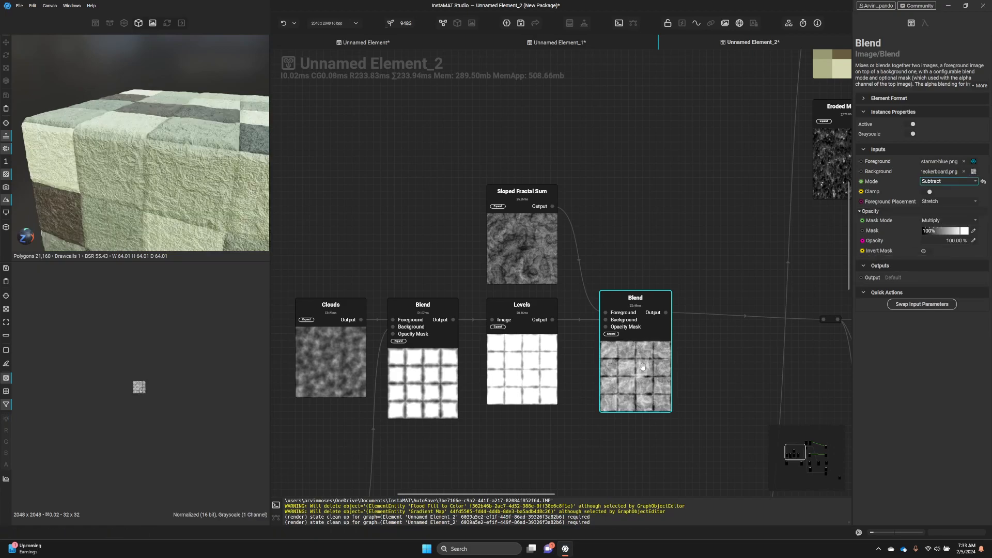
alt+drag(192, 230, 206, 199)
middle_drag(155, 209, 207, 187)
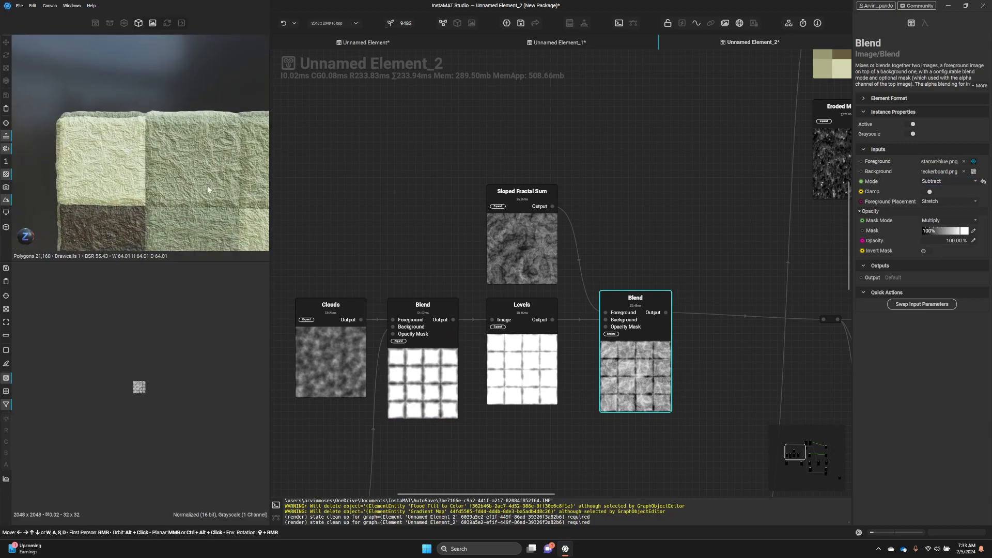
drag(956, 240, 928, 246)
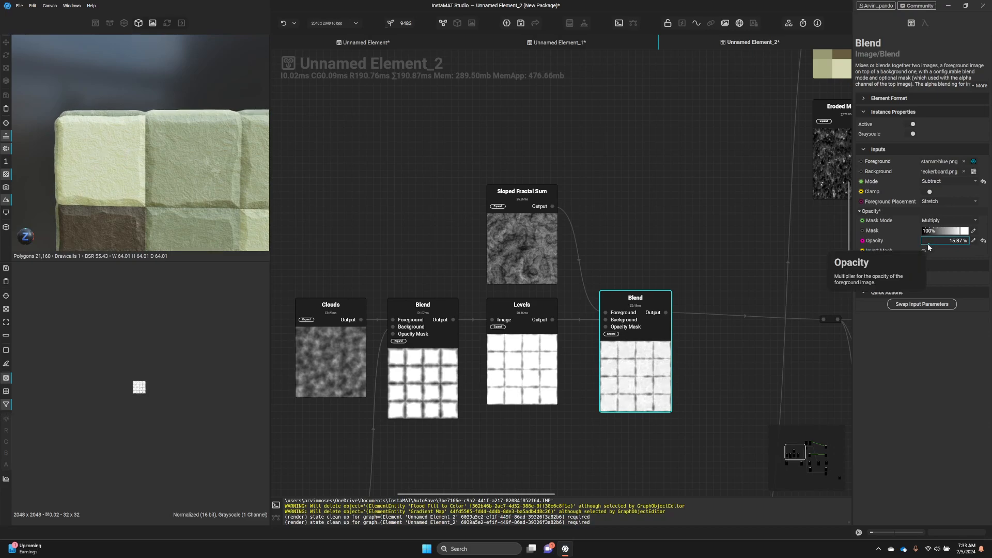
scroll(171, 150, up, 5)
scroll(207, 191, down, 2)
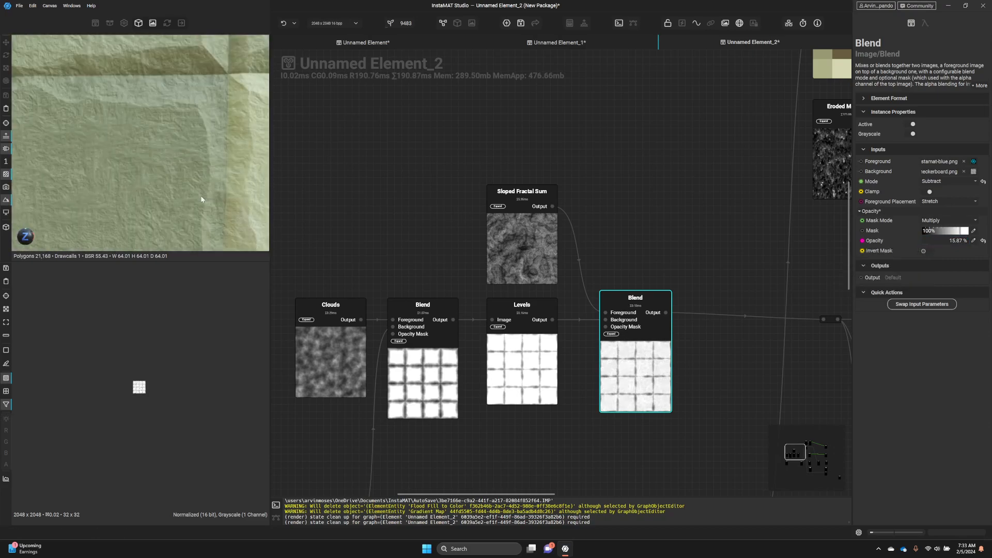
scroll(197, 203, down, 3)
scroll(184, 200, up, 2)
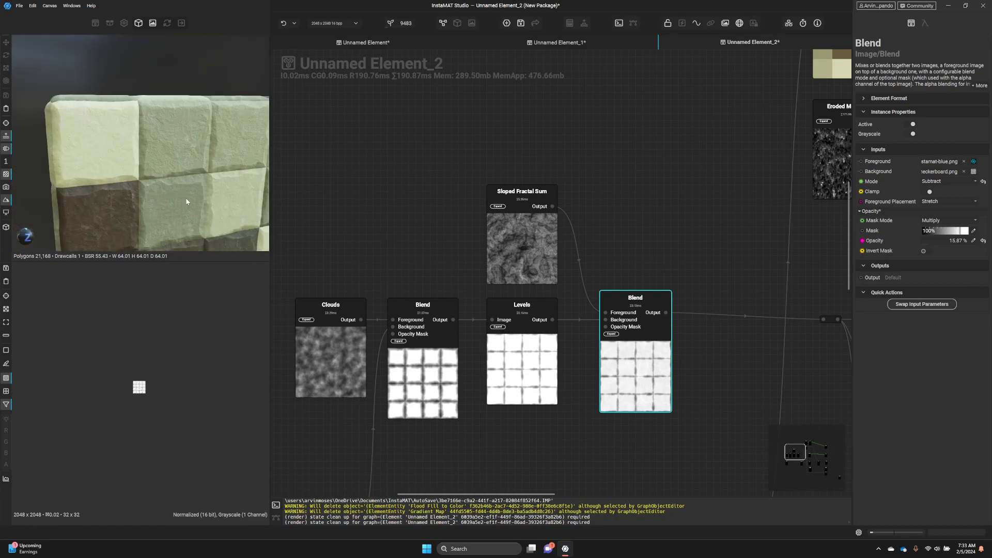
Insert a Levels node between Sloped Fractal Sum and the Subtract Blend, and shift its midtones to darken the noise
middle_drag(514, 237, 566, 238)
drag(567, 238, 468, 235)
click(534, 216)
click(531, 219)
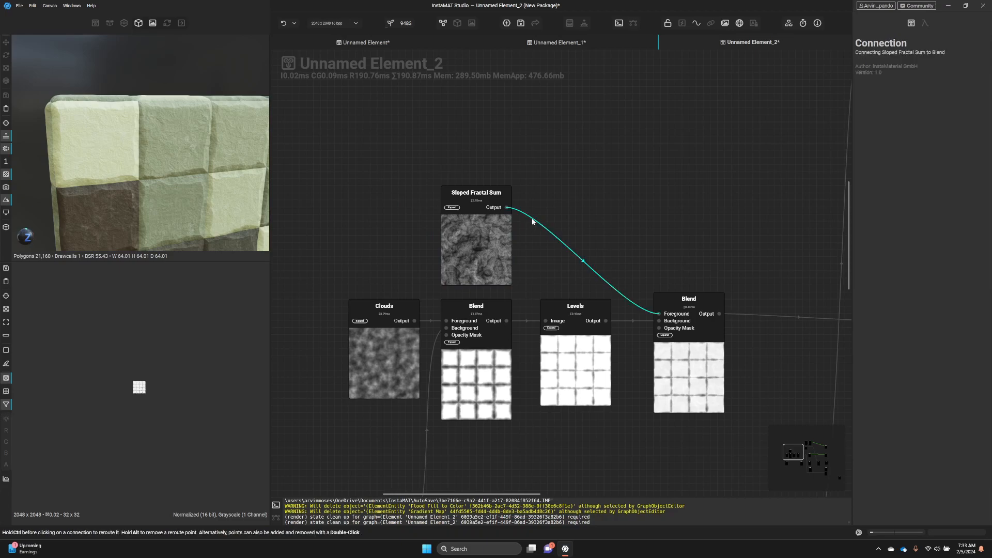
key(space)
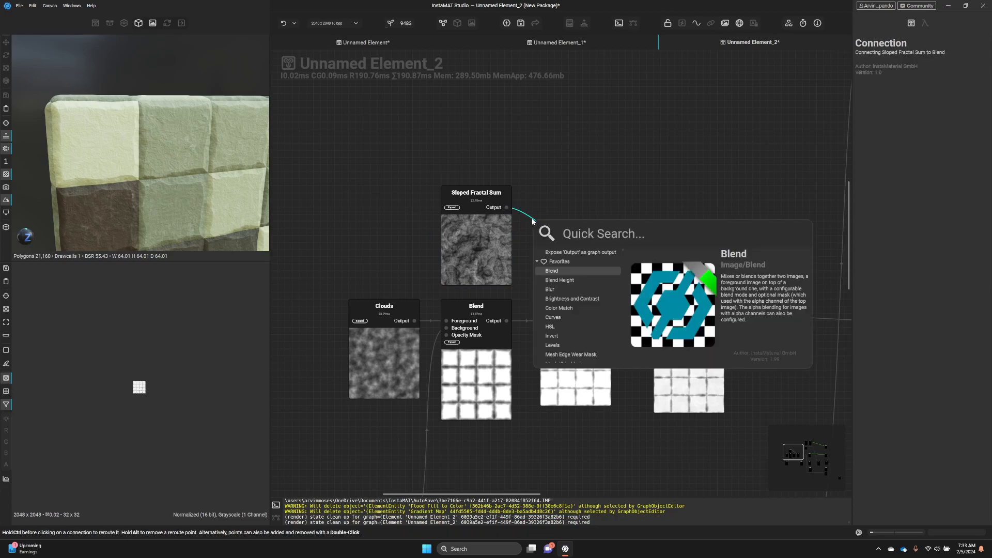
text(leve)
key(Return)
drag(560, 240, 568, 203)
drag(921, 189, 934, 190)
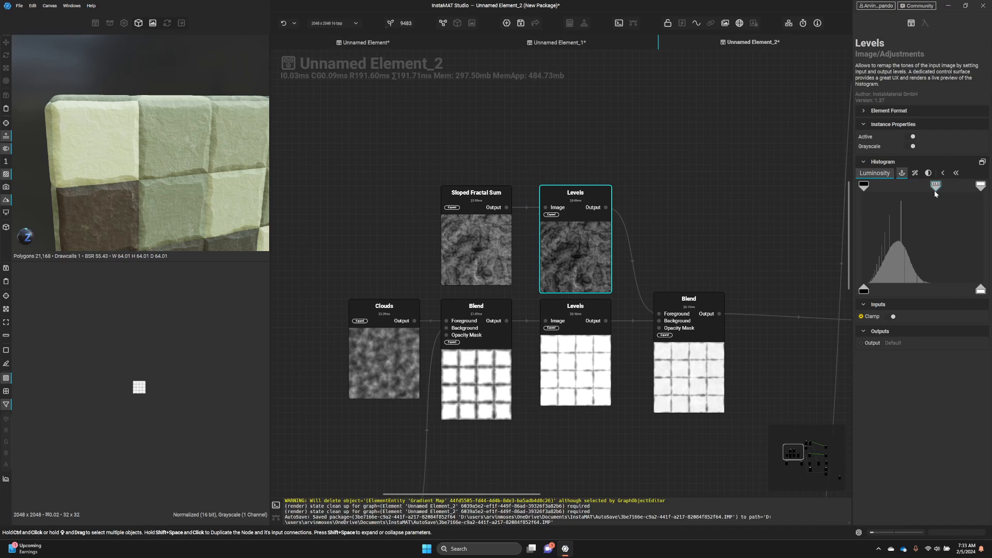
Set the Subtract Blend's opacity to 30.95 % and inspect the stone surface up close
drag(210, 160, 205, 153)
click(679, 339)
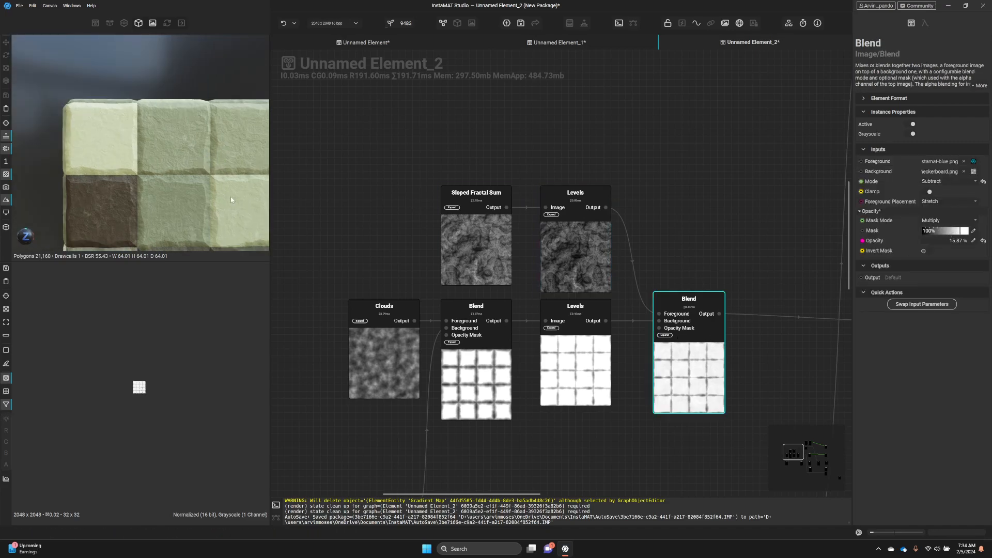
scroll(231, 199, up, 3)
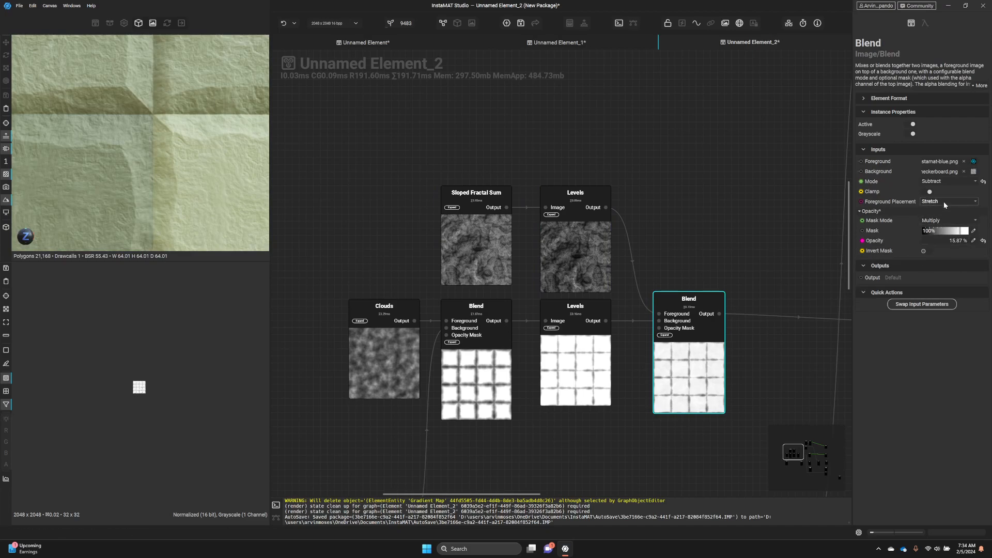
click(933, 241)
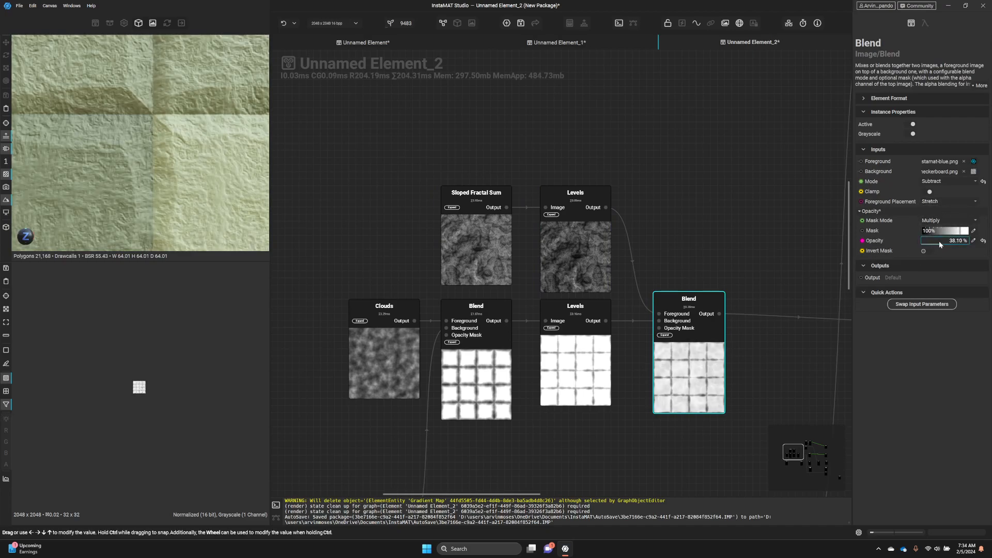
drag(933, 242, 937, 243)
scroll(178, 175, down, 5)
mouse_move(177, 175)
mouse_down()
mouse_move(215, 177)
mouse_move(182, 168)
mouse_up()
scroll(183, 168, up, 10)
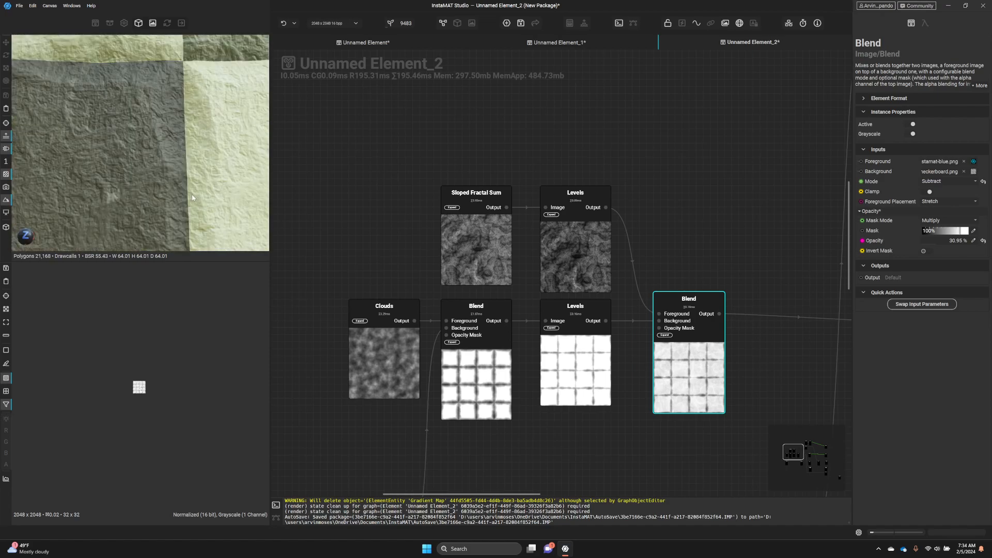
Shift the Subtract Blend and the nodes feeding it away from the reroute point to make room for another node
middle_drag(712, 293, 481, 271)
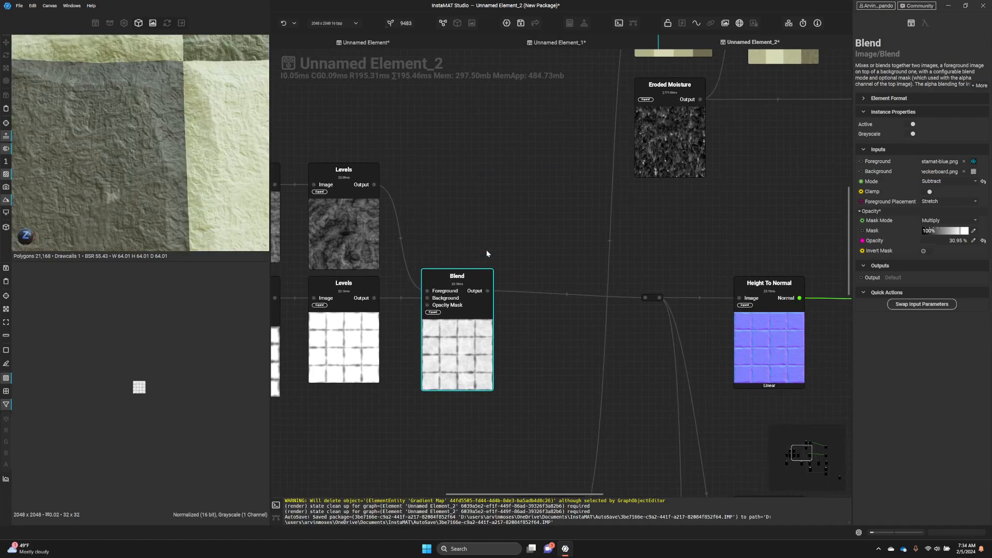
middle_drag(476, 233, 491, 246)
click(522, 303)
key(space)
click(521, 258)
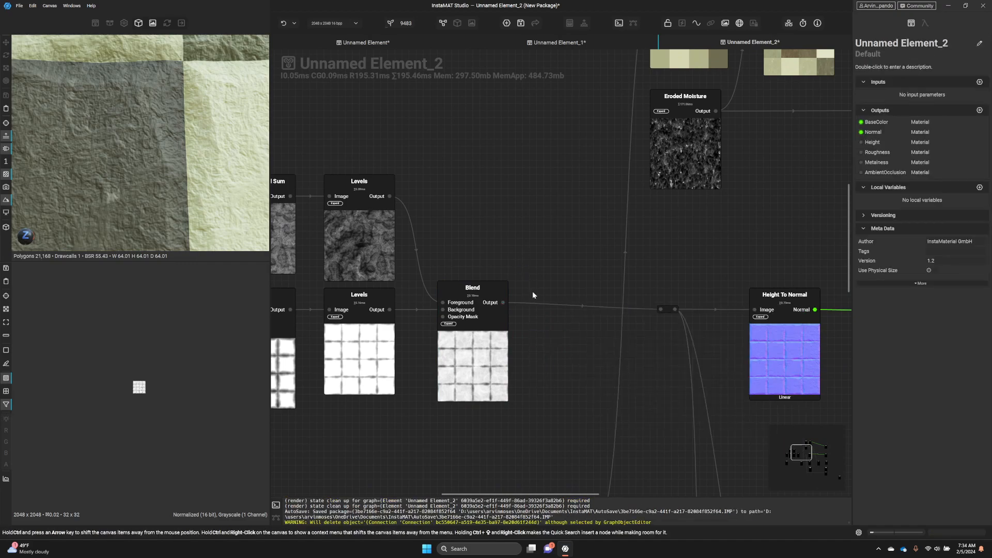
key(ctrl+Left)
key(ctrl+Left)
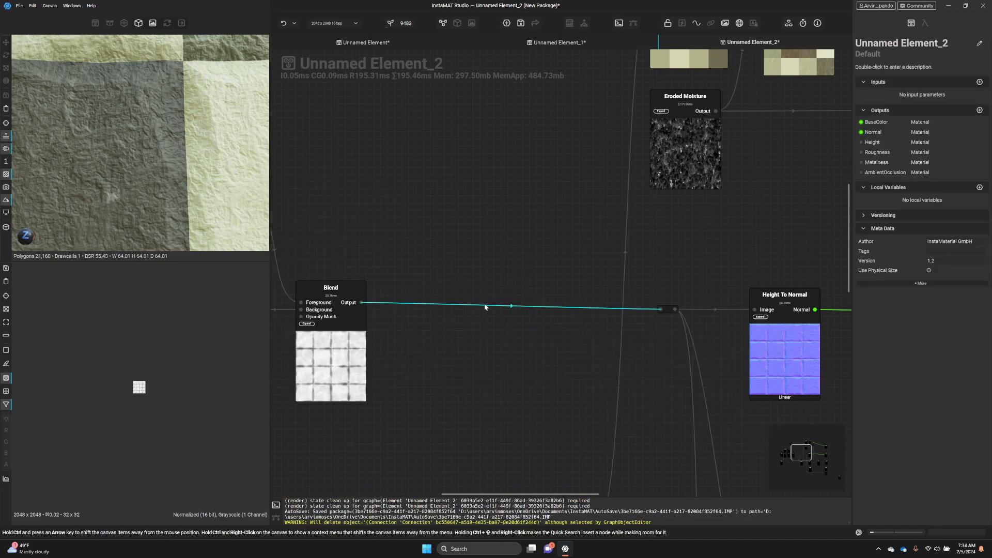
Insert another Blend node into the connection between the Subtract Blend and the reroute point
key(space)
text(stone)
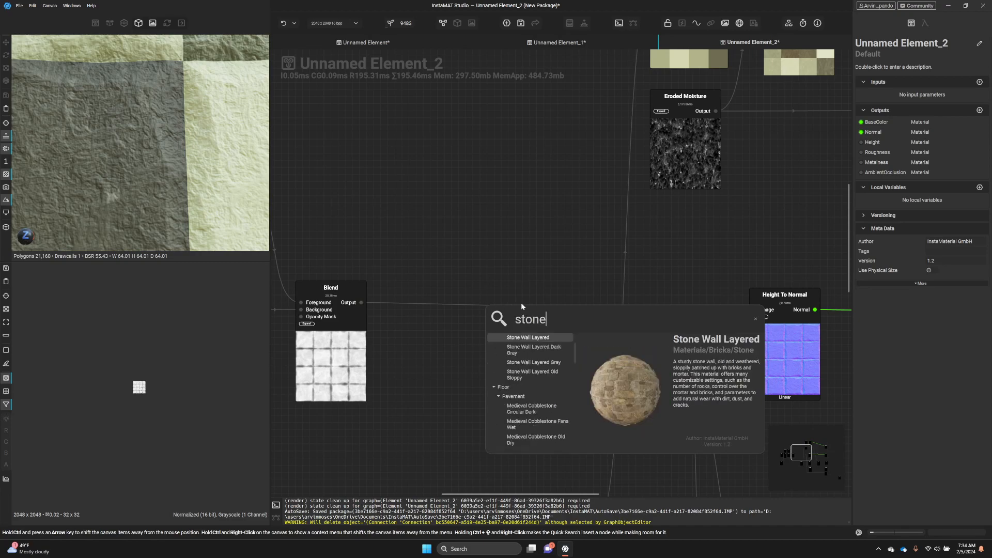
key(BackSpace)
key(BackSpace)
key(BackSpace)
key(BackSpace)
key(BackSpace)
text(blend)
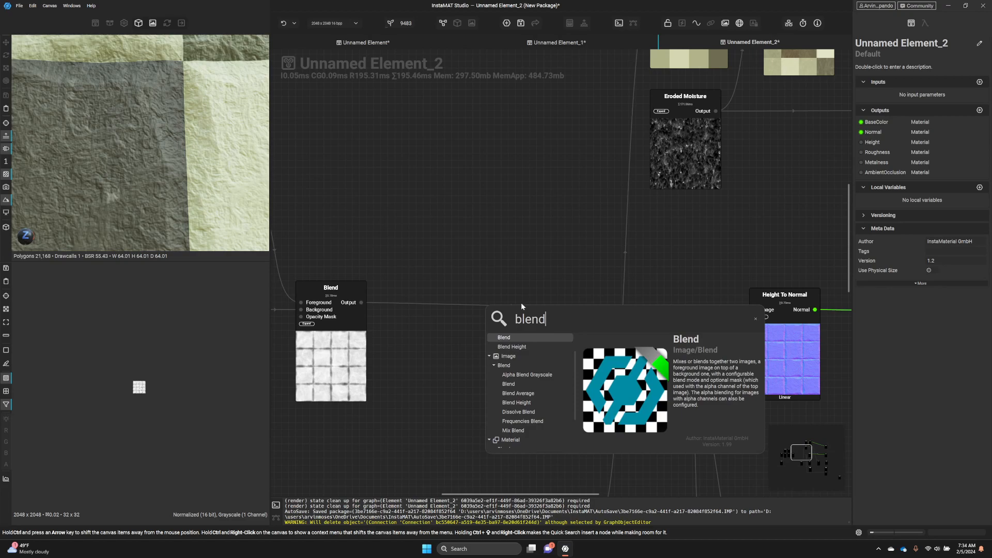
click(516, 338)
drag(507, 312, 442, 291)
Try a Stone Noise node as an additional noise source above the two Blend nodes
middle_drag(360, 272, 476, 265)
scroll(459, 205, up, 2)
key(space)
text(stone)
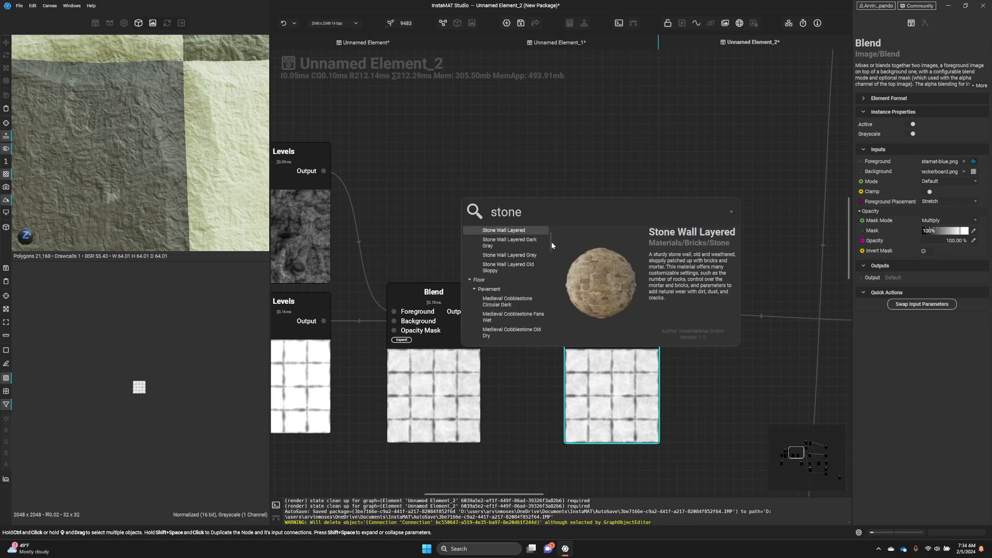
drag(552, 254, 547, 344)
click(509, 336)
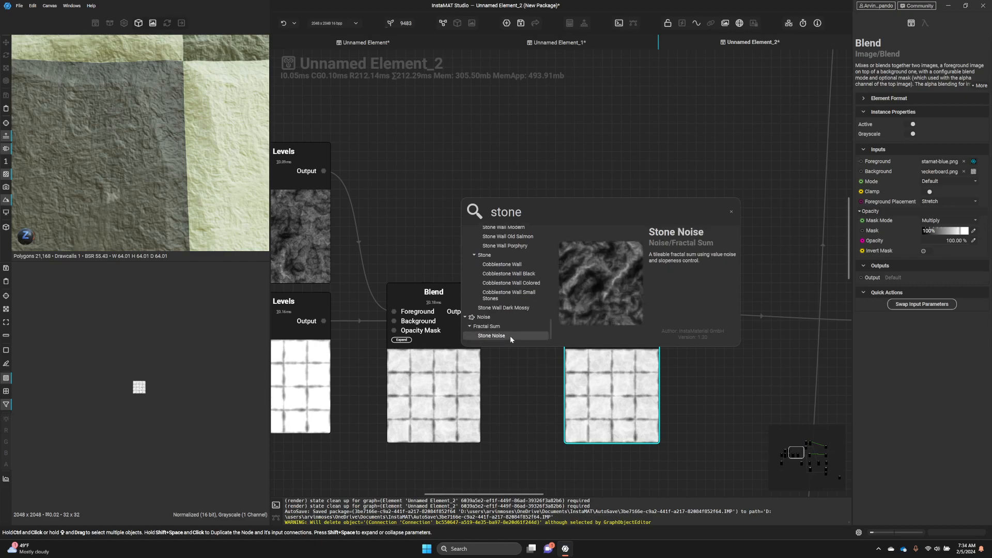
double_click(510, 335)
key(Delete)
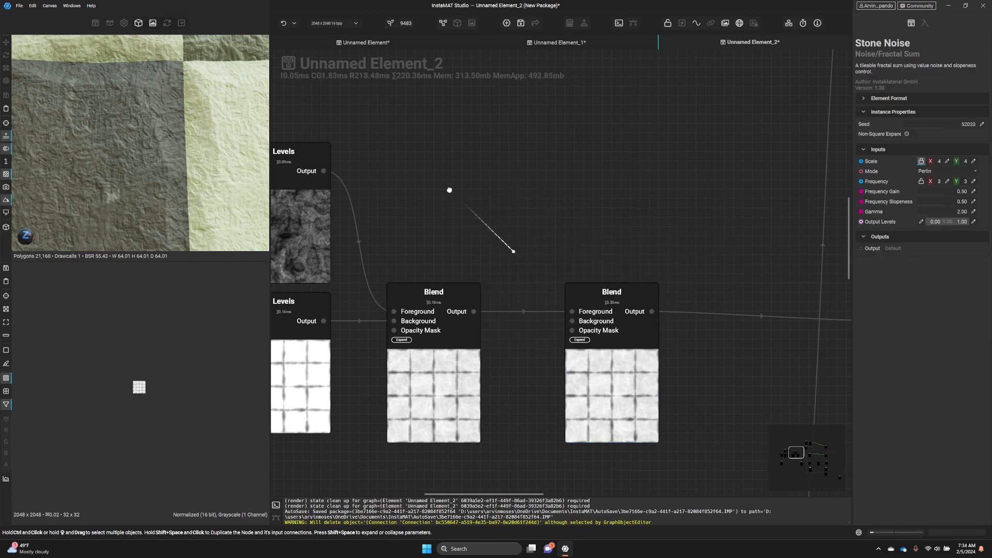
Add a Stone Noise node and place it above the first of the two Blend nodes
middle_drag(457, 238, 534, 252)
key(space)
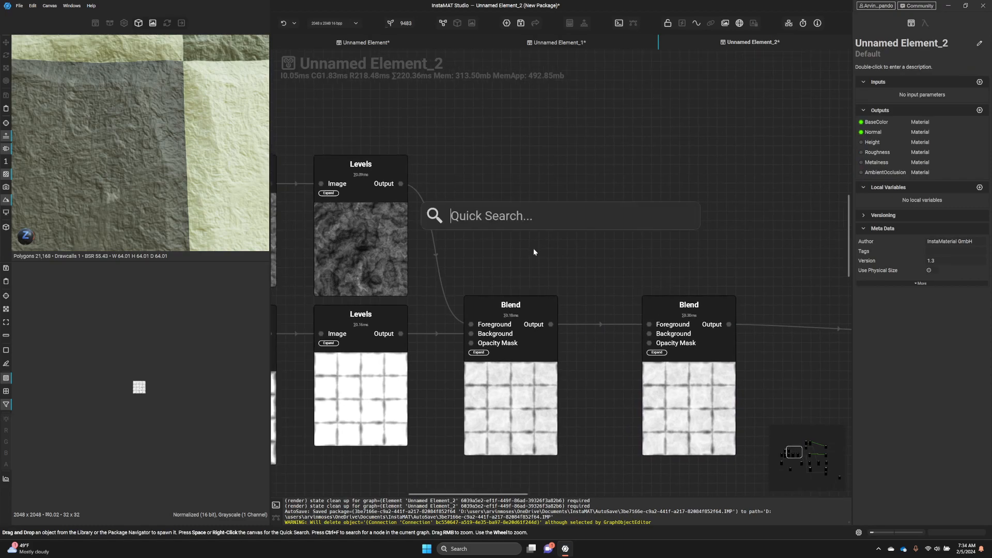
text(stone noi)
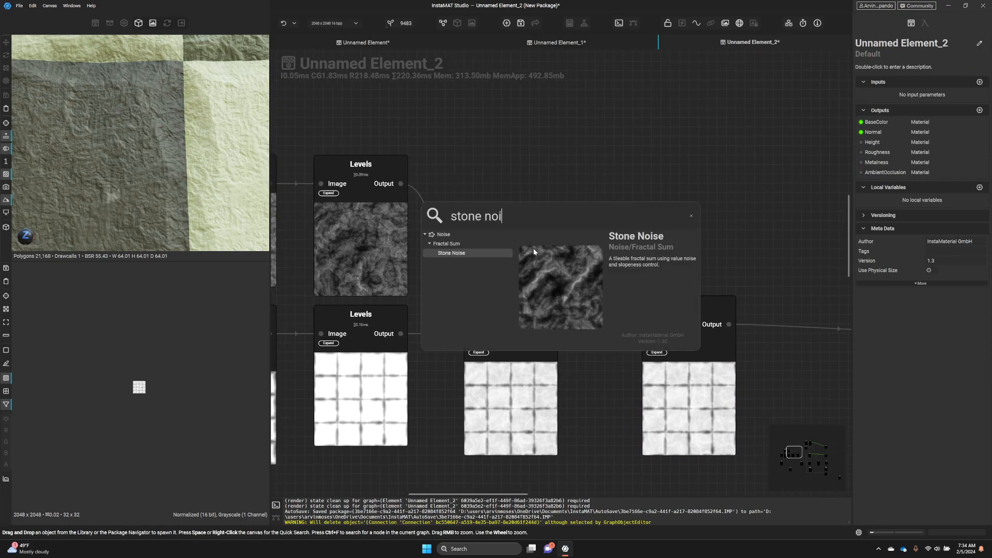
key(Return)
drag(471, 264, 520, 213)
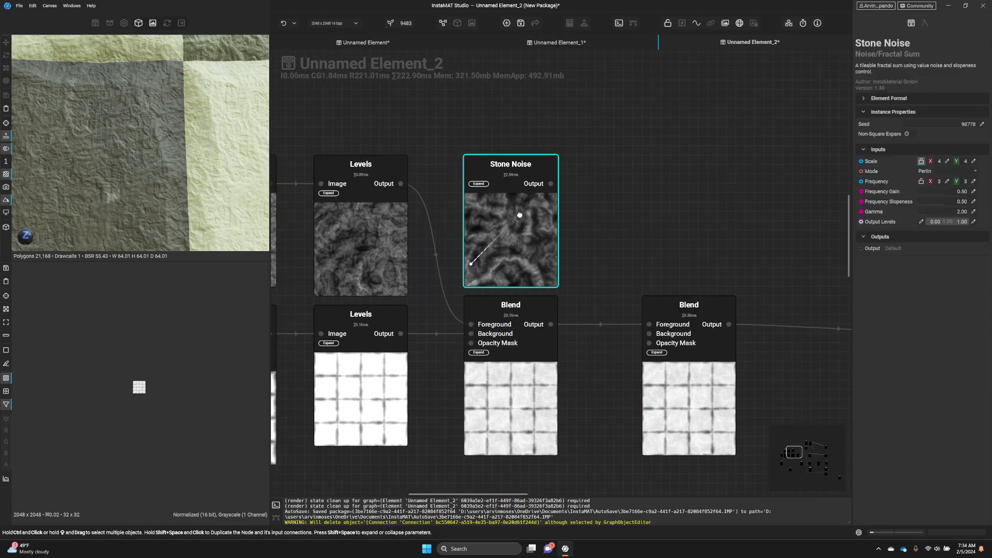
Connect the Stone Noise output to the Background input of the second Blend
middle_drag(695, 227, 550, 214)
drag(406, 170, 503, 310)
click(451, 283)
middle_drag(452, 287, 470, 307)
drag(469, 307, 501, 340)
Swap the second Blend's foreground and background inputs and move the node closer to the first Blend
click(561, 312)
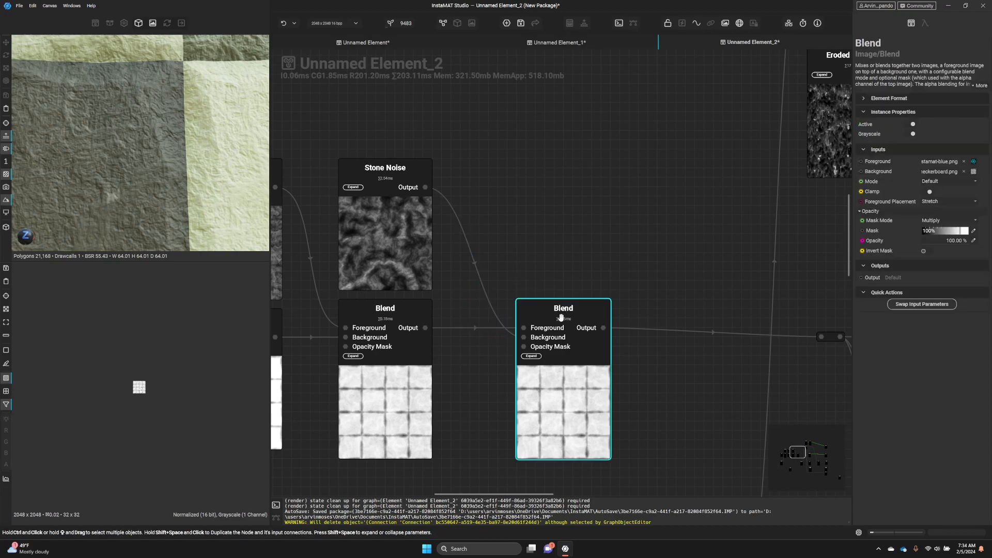
click(918, 305)
mouse_move(602, 308)
mouse_down()
mouse_move(573, 308)
mouse_move(583, 308)
mouse_up()
scroll(162, 218, down, 3)
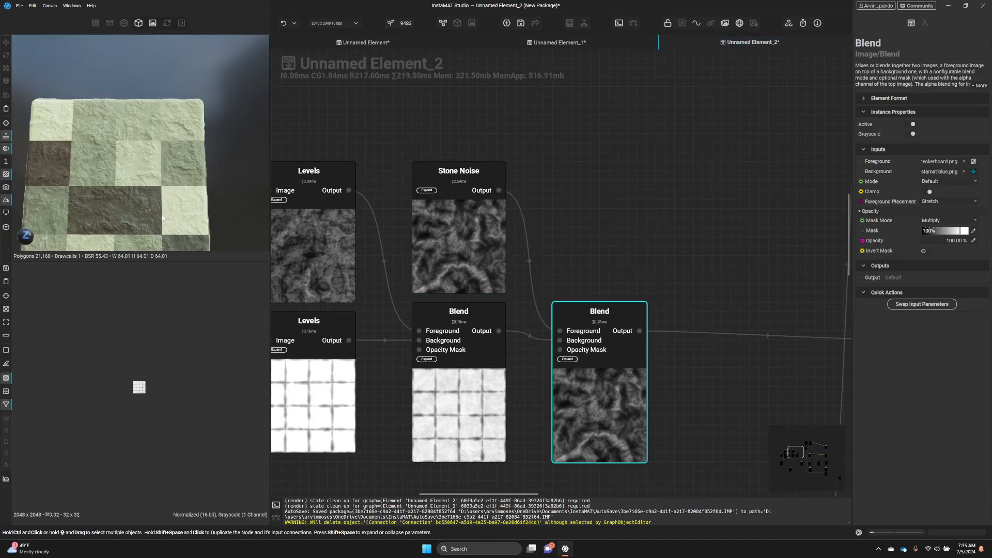
scroll(162, 217, up, 2)
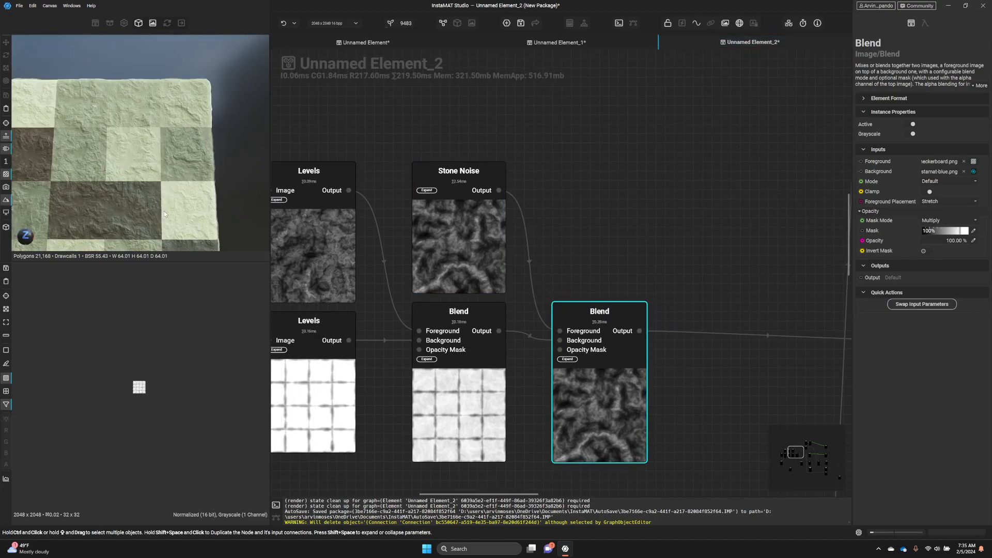
Set the second Blend's mode to Subtract and its opacity to 57.94 %
click(942, 182)
click(941, 210)
mouse_move(184, 173)
alt+mouse_down()
mouse_move(185, 165)
mouse_move(182, 174)
alt+mouse_up()
scroll(184, 174, up, 3)
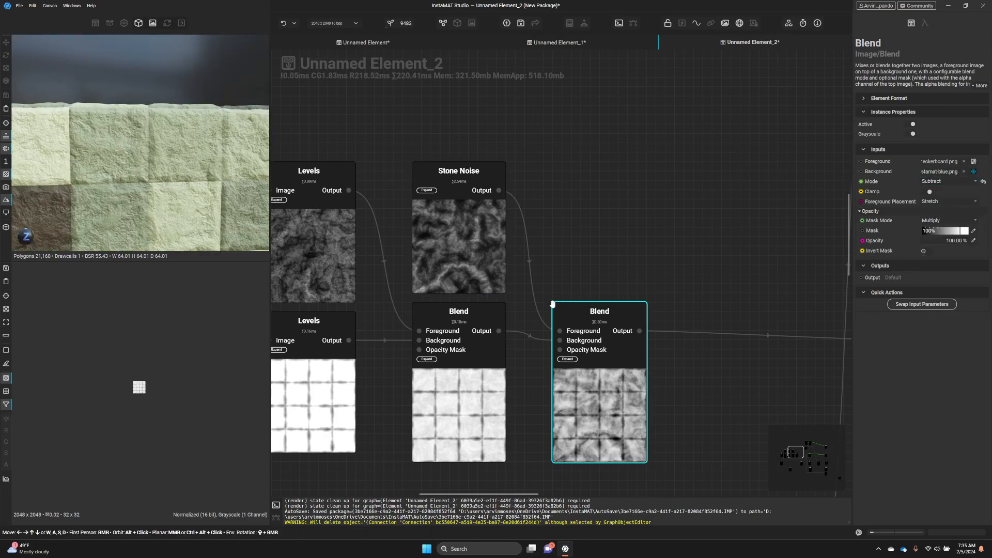
click(955, 241)
mouse_move(955, 244)
mouse_down()
mouse_move(934, 247)
mouse_move(948, 244)
mouse_up()
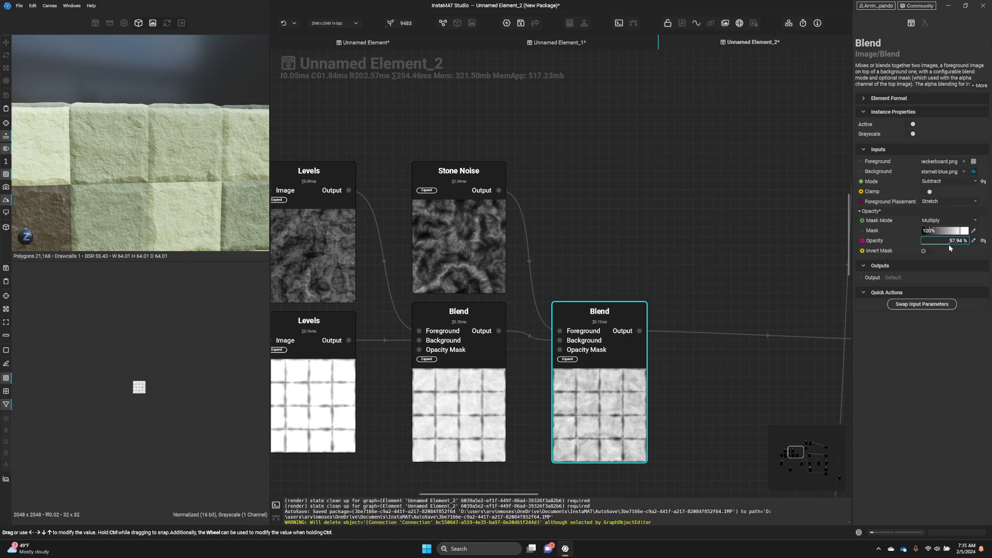
Set the Stone Noise's seed to 37629 and inspect the tile surface in the 3D preview
middle_drag(461, 233, 541, 239)
click(541, 239)
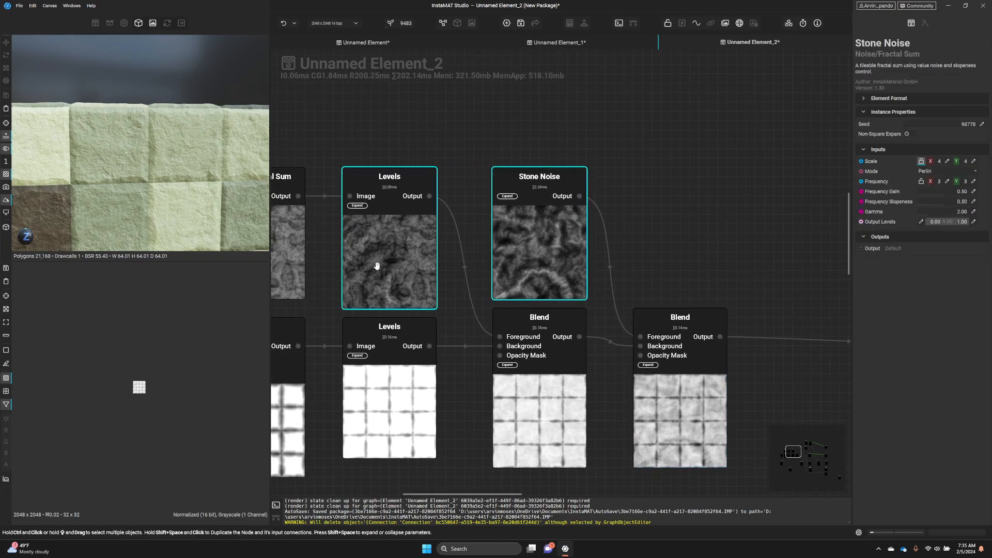
click(377, 265)
click(563, 259)
middle_drag(419, 261, 604, 242)
scroll(604, 243, up, 1)
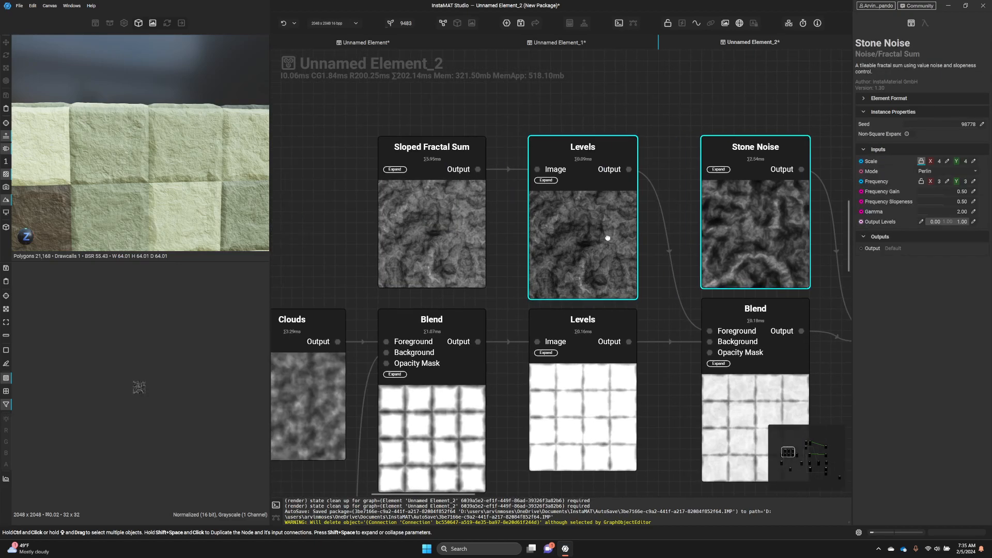
click(467, 250)
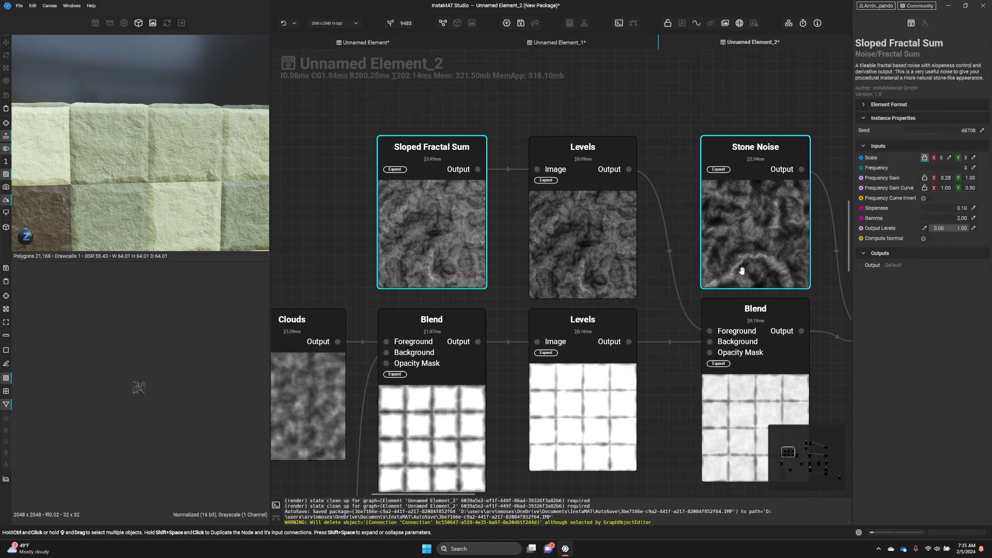
click(759, 246)
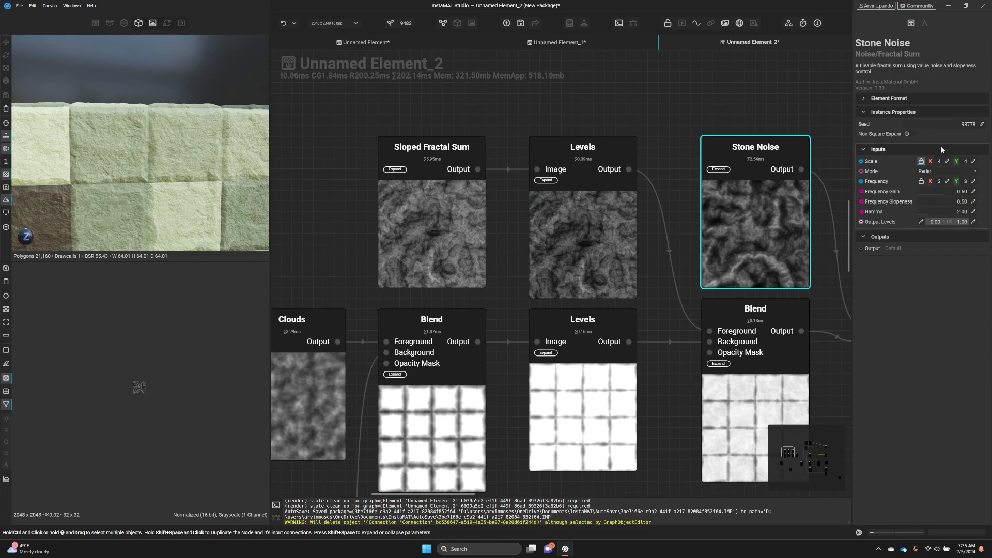
click(926, 125)
drag(925, 126, 931, 127)
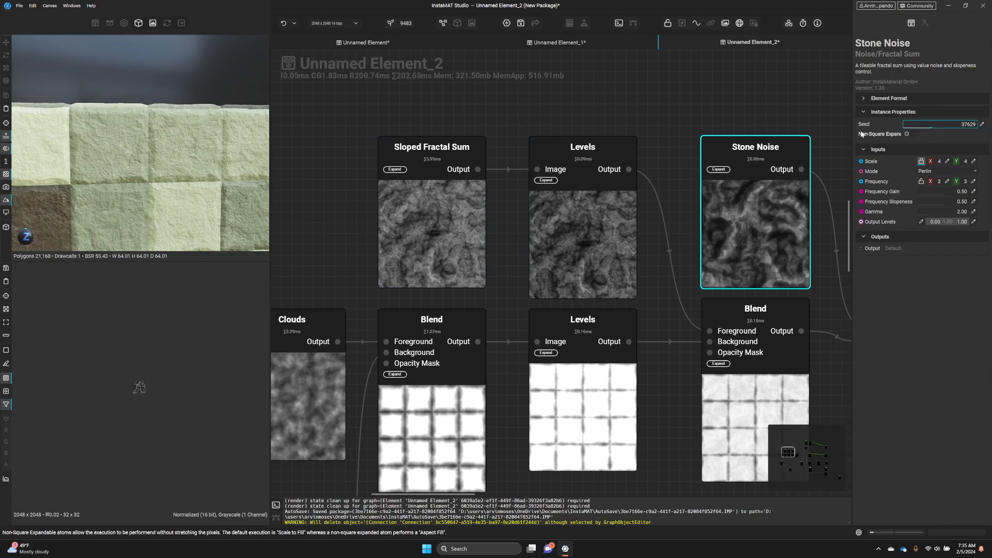
drag(98, 166, 175, 155)
scroll(187, 172, down, 3)
middle_drag(176, 155, 150, 131)
Find the Rocks Fractal Sum noise, add it to the graph and place it above the second Blend
middle_drag(675, 172, 355, 148)
click(591, 192)
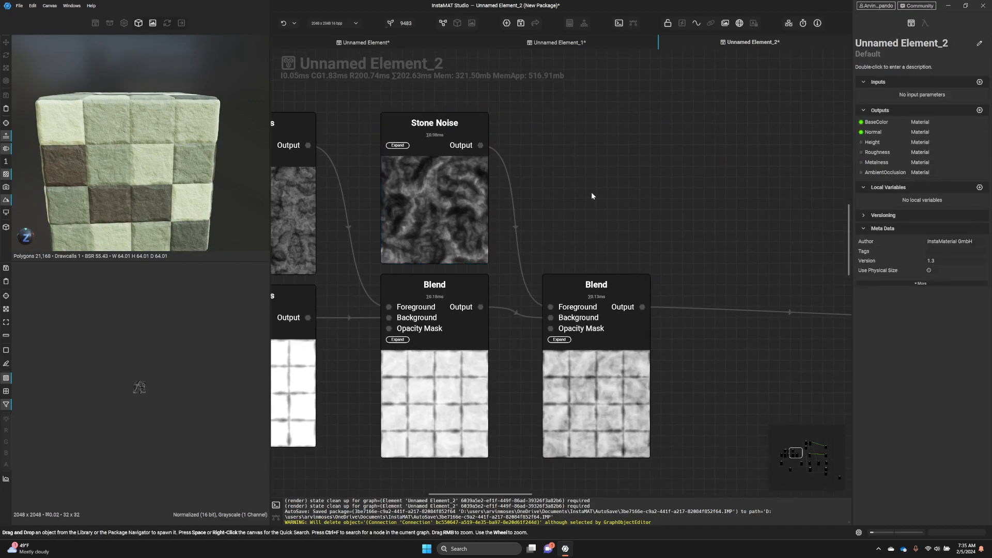
key(space)
text(rock)
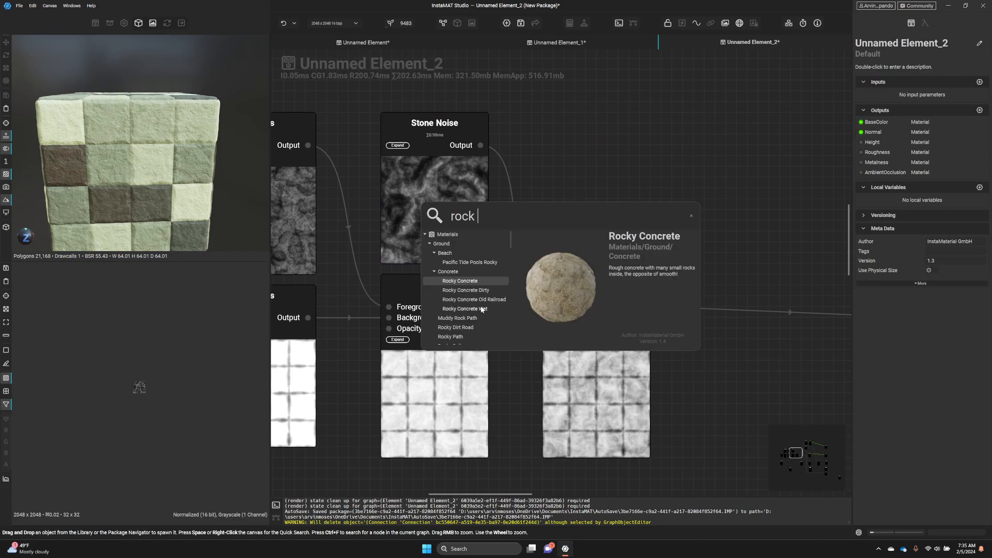
scroll(488, 303, down, 6)
scroll(472, 304, down, 4)
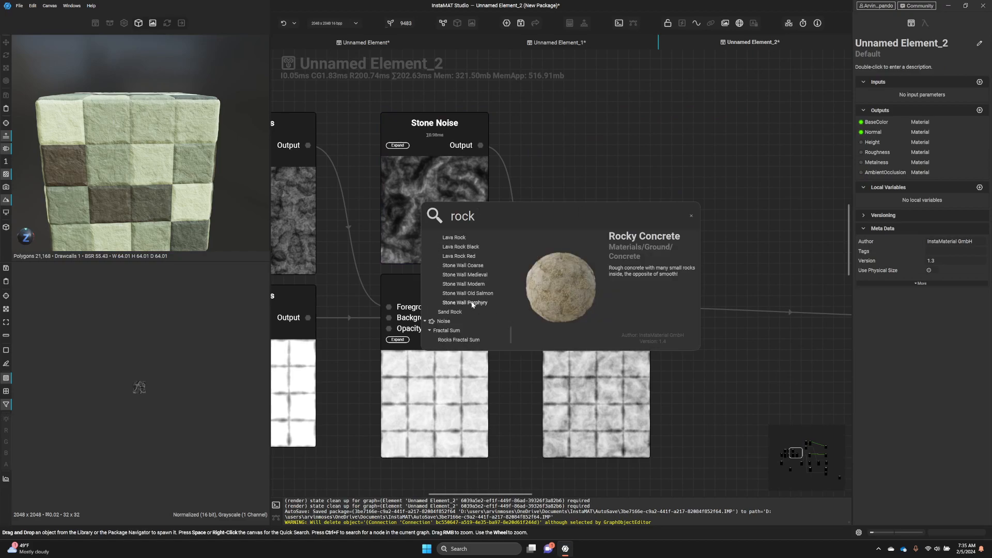
click(463, 340)
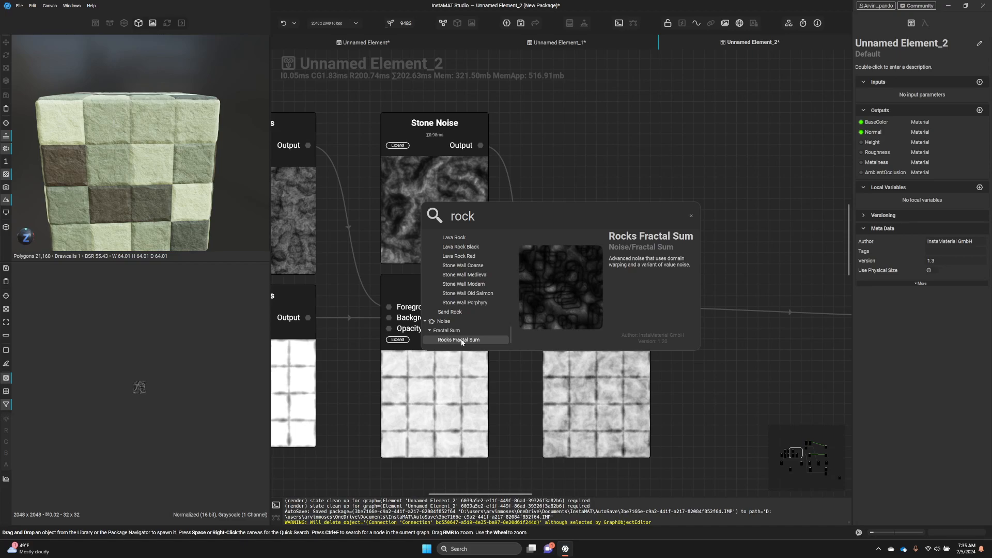
double_click(462, 341)
drag(486, 270, 603, 172)
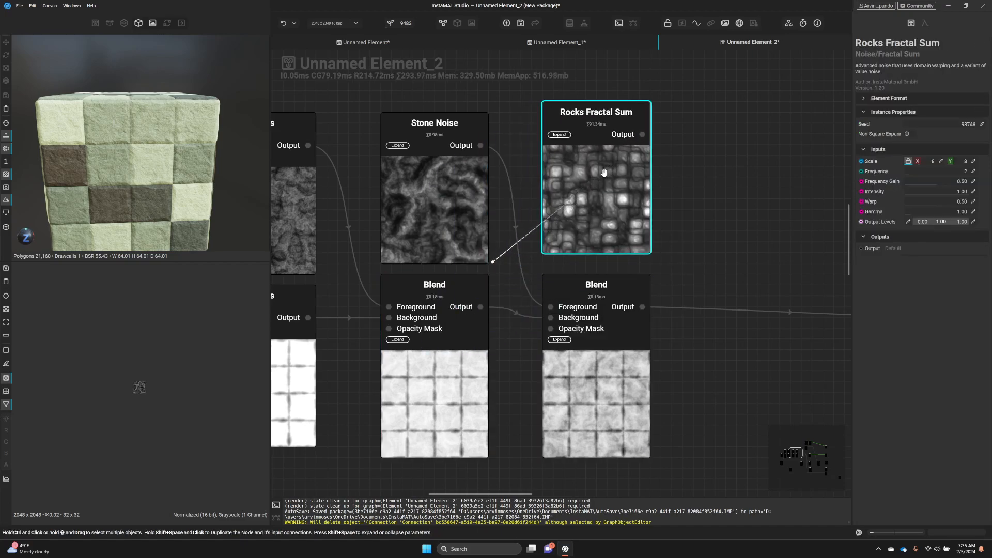
Set the Rocks Fractal Sum's Frequency Gain to 0.55, Intensity to 1.00 and Warp to 0.34
scroll(125, 359, up, 10)
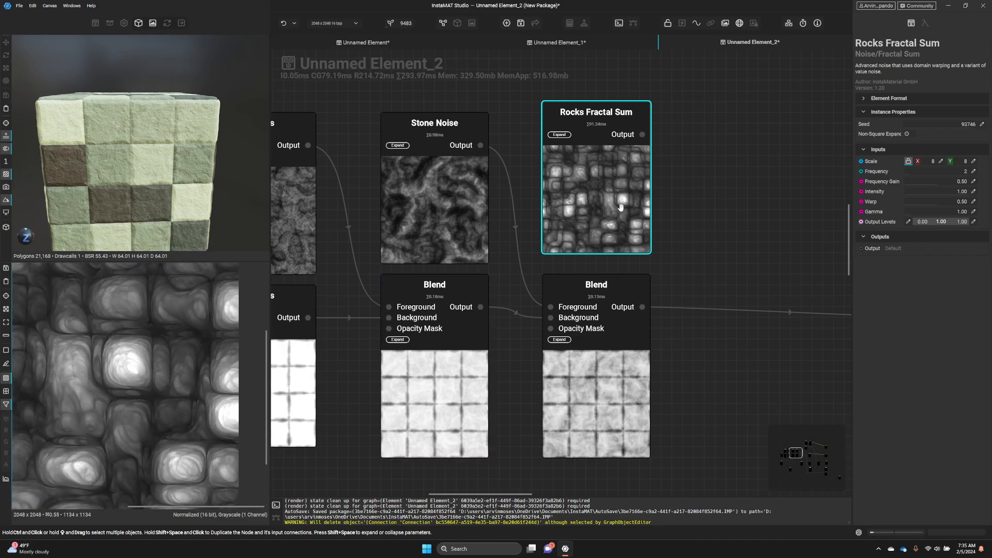
drag(936, 182, 969, 195)
click(934, 193)
click(923, 201)
drag(953, 209, 926, 206)
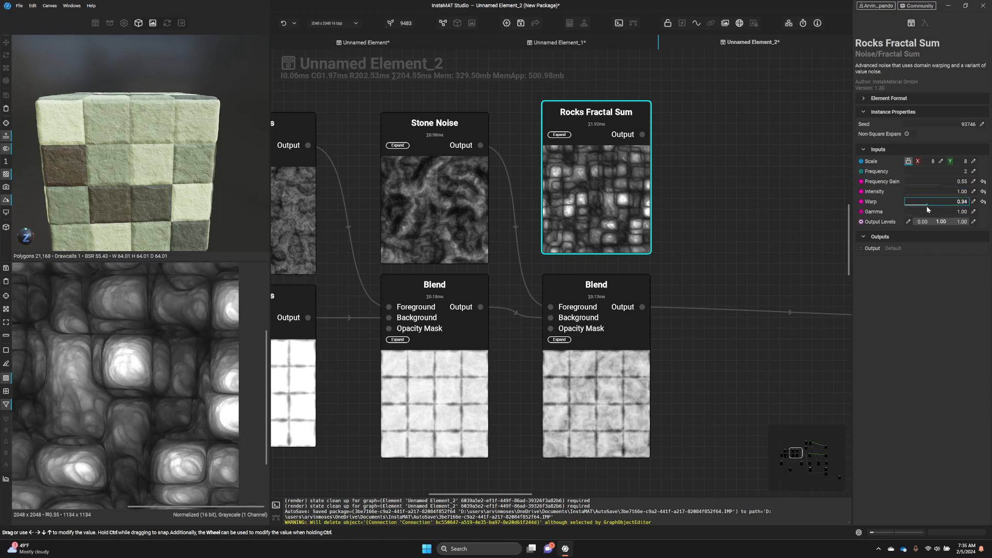
Insert a third Blend between the second Blend and the reroute point, and connect Rocks Fractal Sum to its Foreground
middle_drag(652, 369, 540, 349)
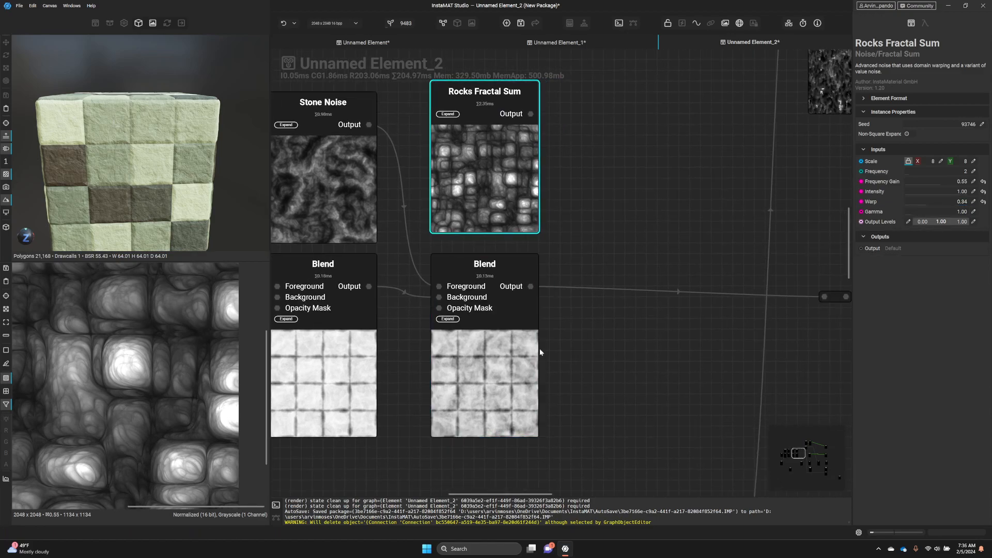
click(566, 290)
key(space)
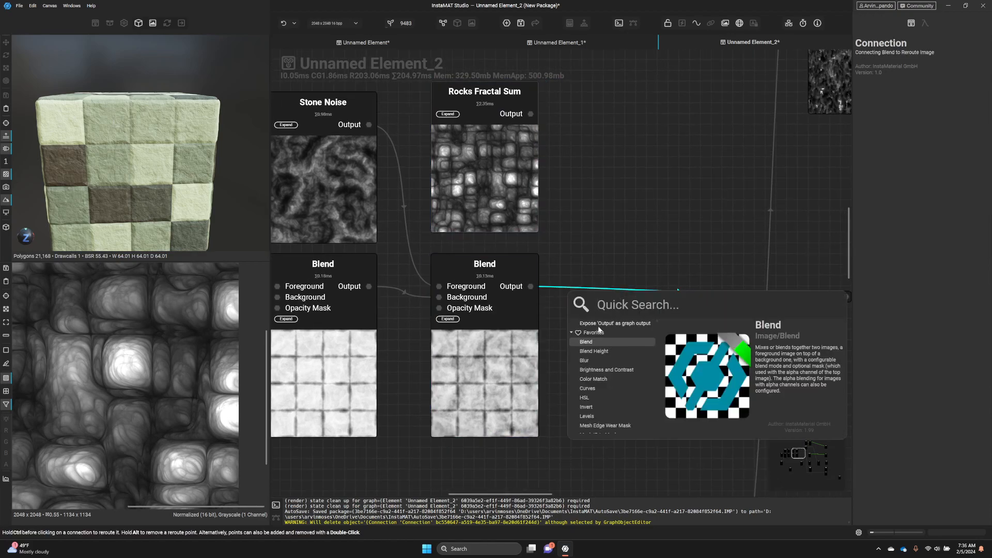
click(609, 342)
drag(628, 282, 629, 273)
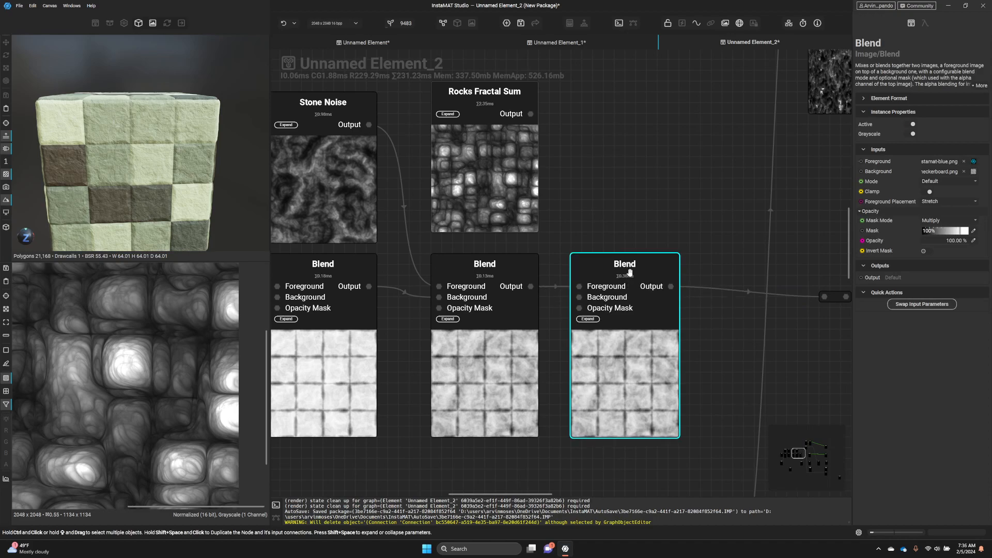
drag(530, 113, 579, 287)
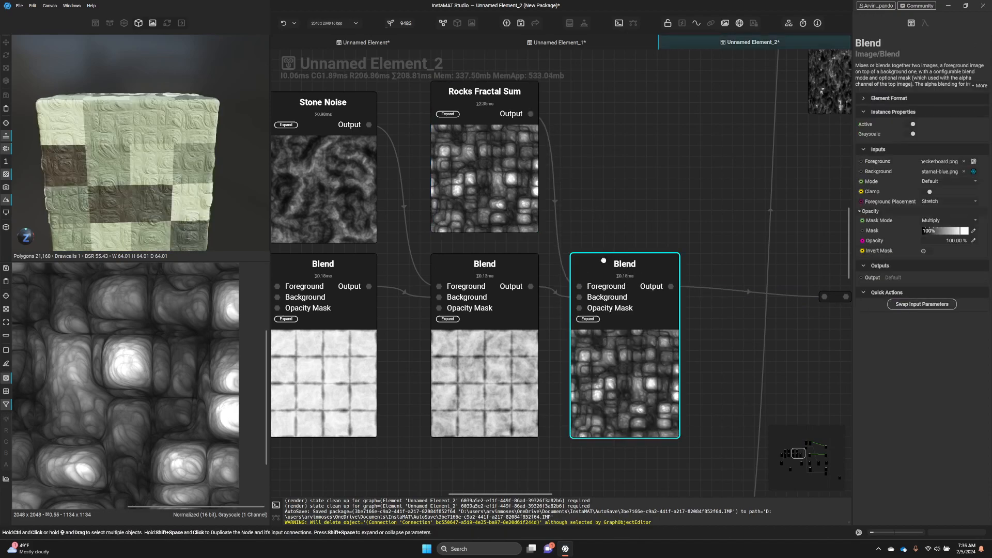
Set the third Blend's mode to Multiply and its opacity to 16.67 %
click(947, 181)
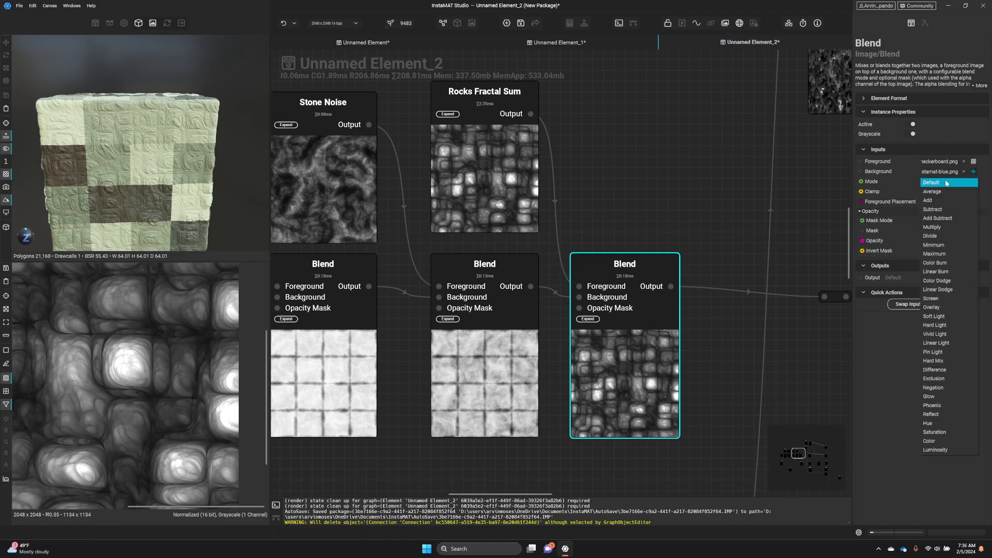
click(946, 228)
scroll(169, 190, up, 5)
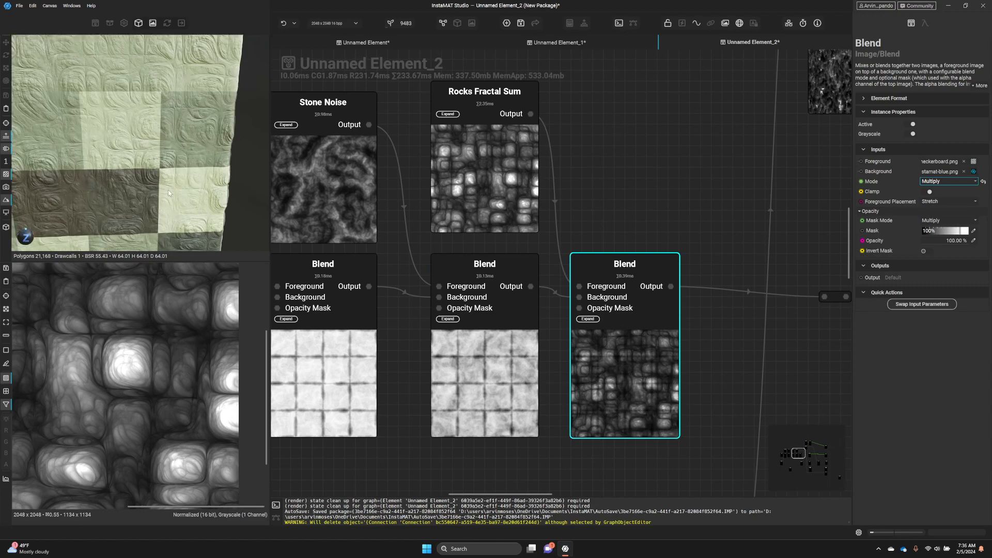
click(932, 243)
click(950, 247)
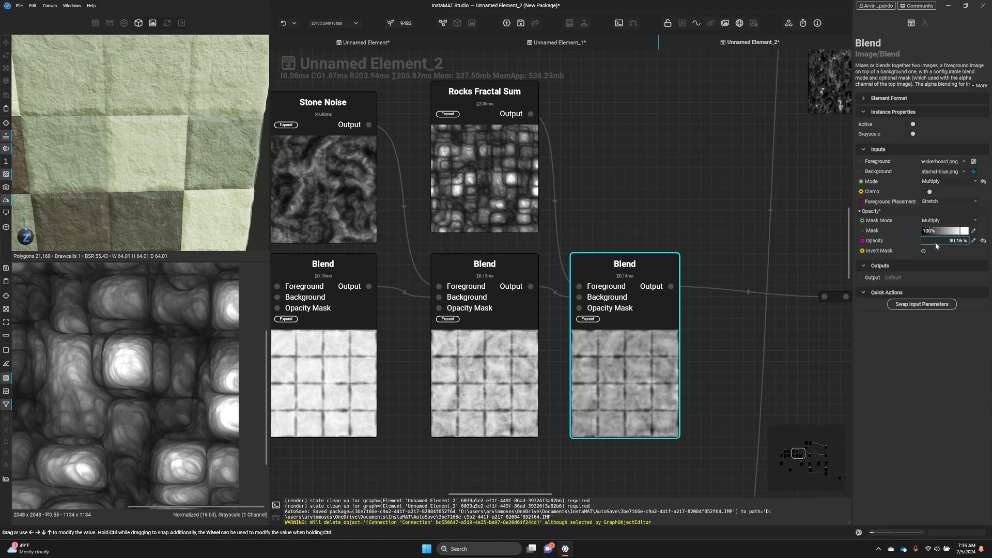
Set the Stone Noise Blend's opacity to 11.11 % and inspect the stone surface up close
drag(949, 243, 924, 245)
click(511, 387)
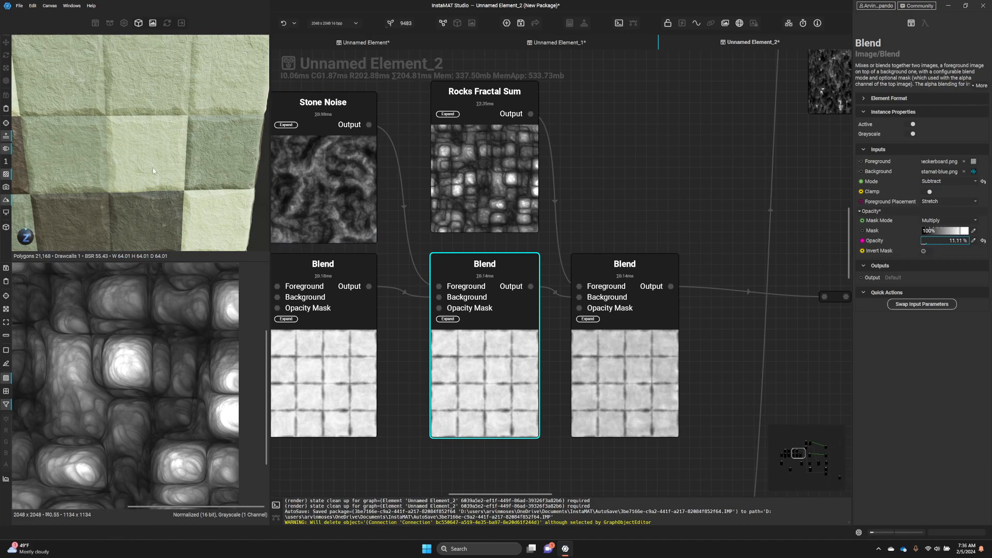
drag(157, 167, 142, 153)
middle_drag(141, 153, 239, 166)
scroll(249, 217, up, 3)
scroll(249, 217, up, 1)
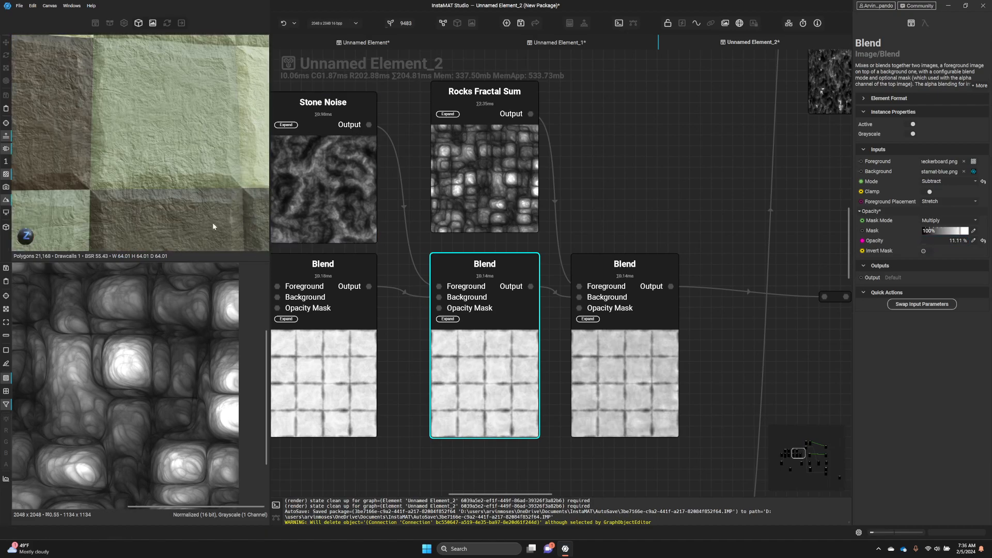
scroll(214, 222, up, 3)
middle_drag(214, 222, 216, 185)
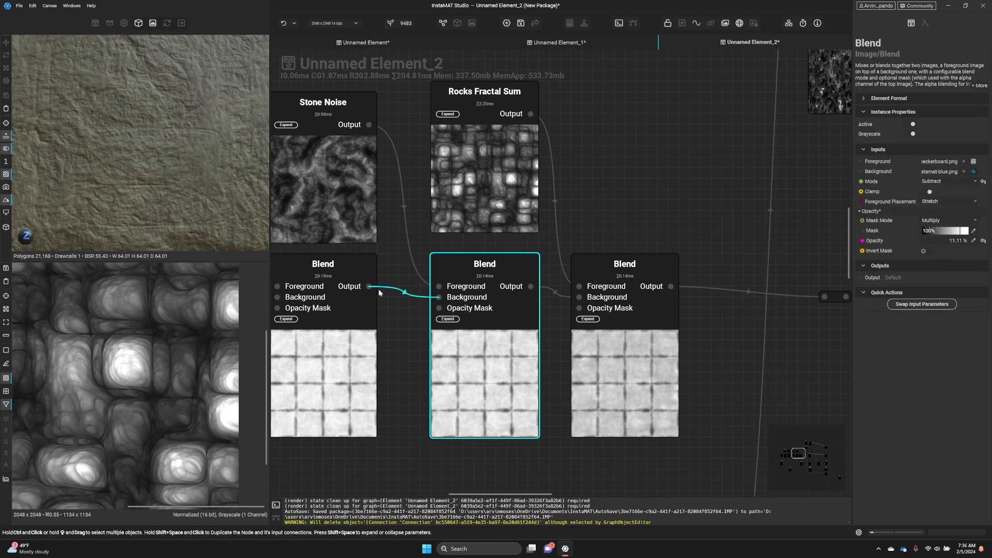
Connect the first Blend's output to the last Blend's Background, and delete the Stone Noise and its Blend node
drag(369, 287, 579, 297)
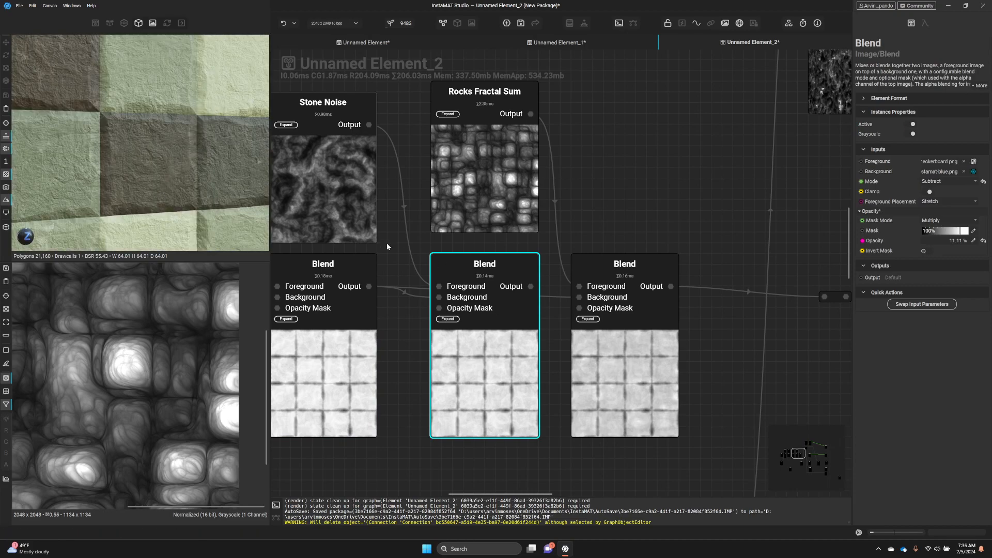
click(364, 217)
ctrl+click(480, 270)
scroll(433, 259, down, 3)
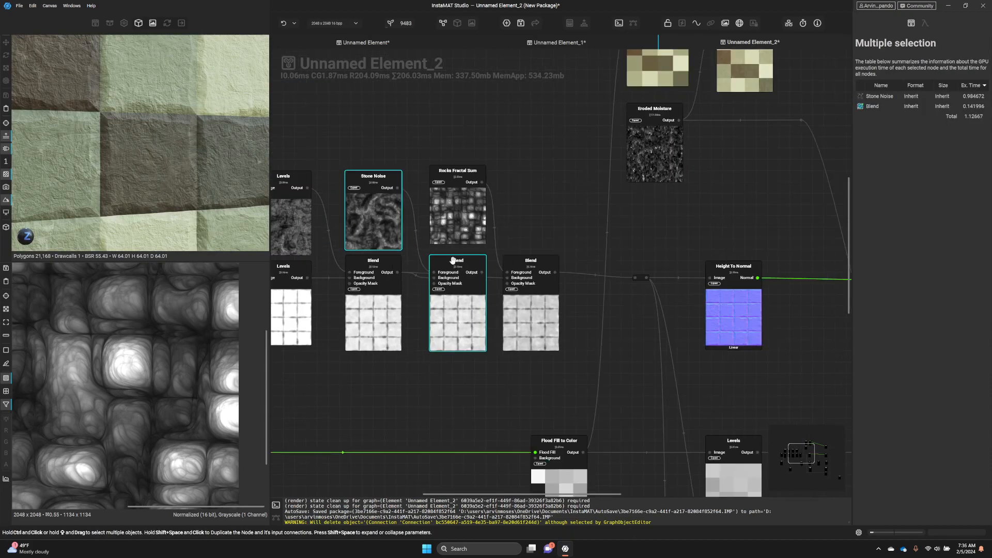
key(Delete)
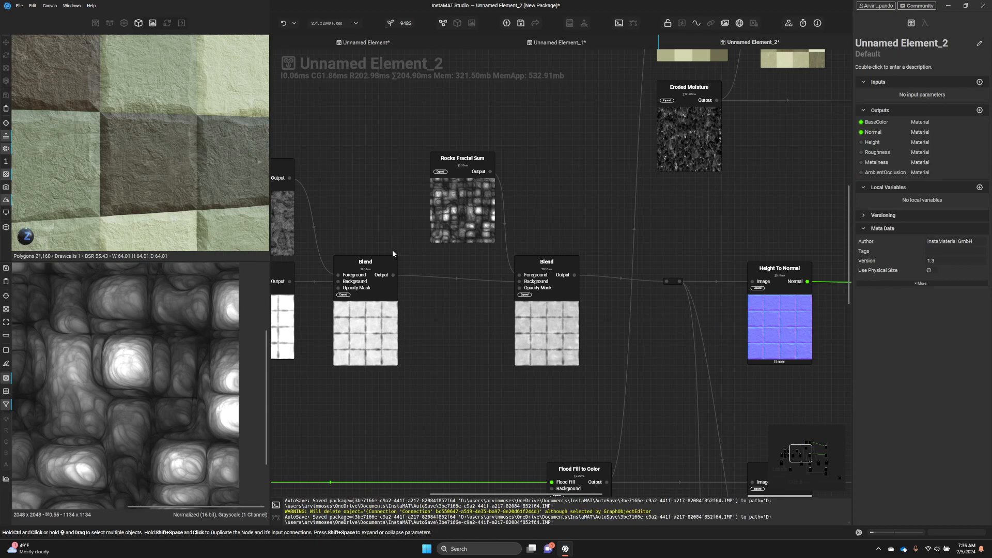
Move the Multiply Blend closer to the first Blend and place Rocks Fractal Sum above the first Blend
drag(553, 267, 482, 267)
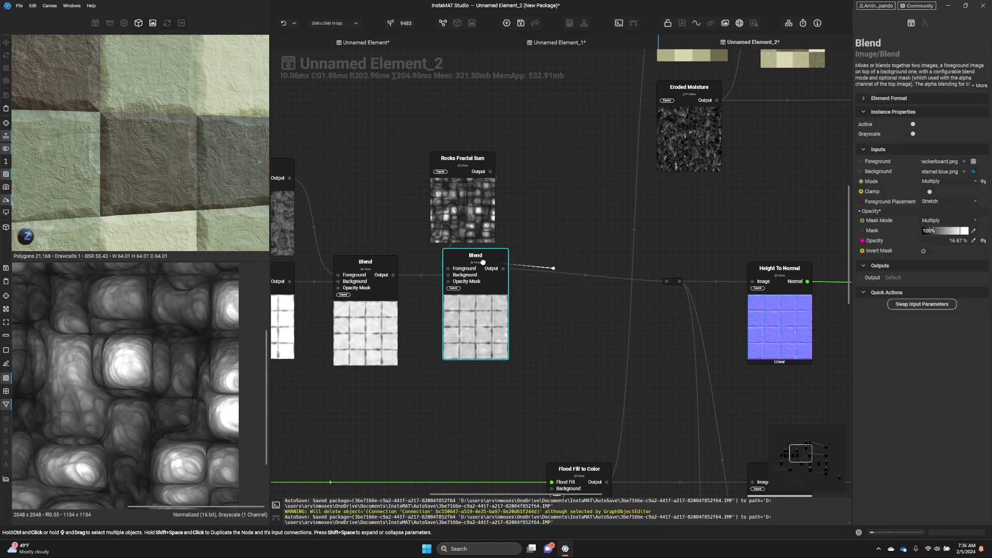
drag(461, 192, 364, 183)
middle_drag(461, 224, 601, 218)
scroll(600, 218, down, 1)
middle_drag(384, 136, 400, 141)
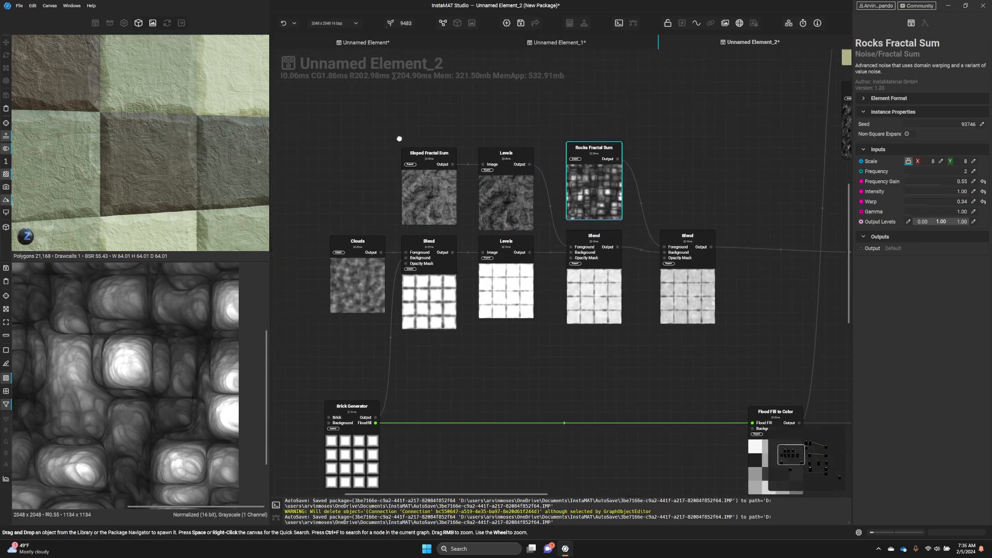
Move Sloped Fractal Sum and its Levels slightly up and align Rocks Fractal Sum in the same row above the Blends
click(428, 191)
ctrl+click(509, 200)
drag(508, 199, 508, 189)
ctrl+click(608, 195)
drag(609, 194, 601, 197)
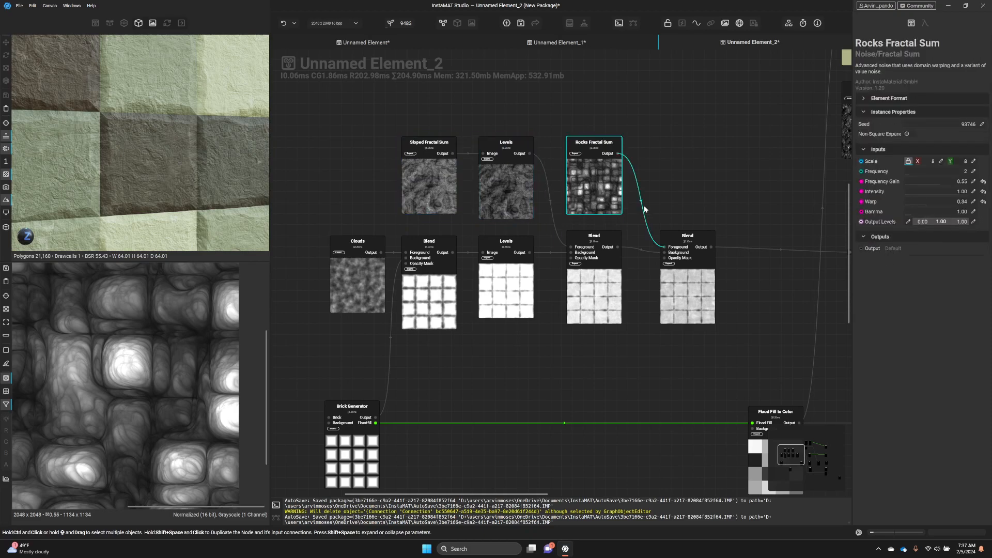
click(726, 223)
Set the opacity of the Subtract Blend that mixes in the Sloped Fractal Sum to 15 %
middle_drag(726, 224, 645, 189)
alt+drag(222, 192, 18, 213)
scroll(218, 196, down, 4)
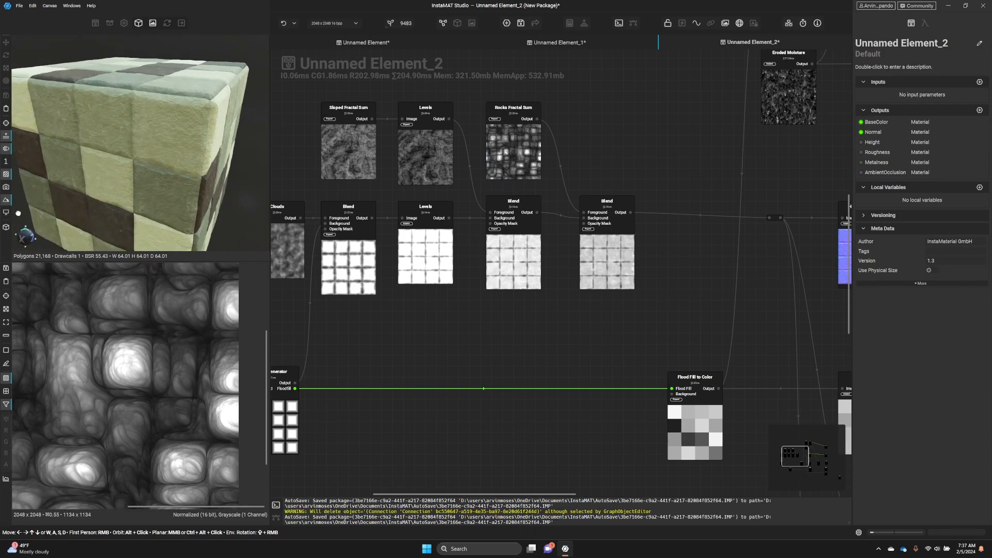
scroll(409, 258, up, 3)
click(559, 290)
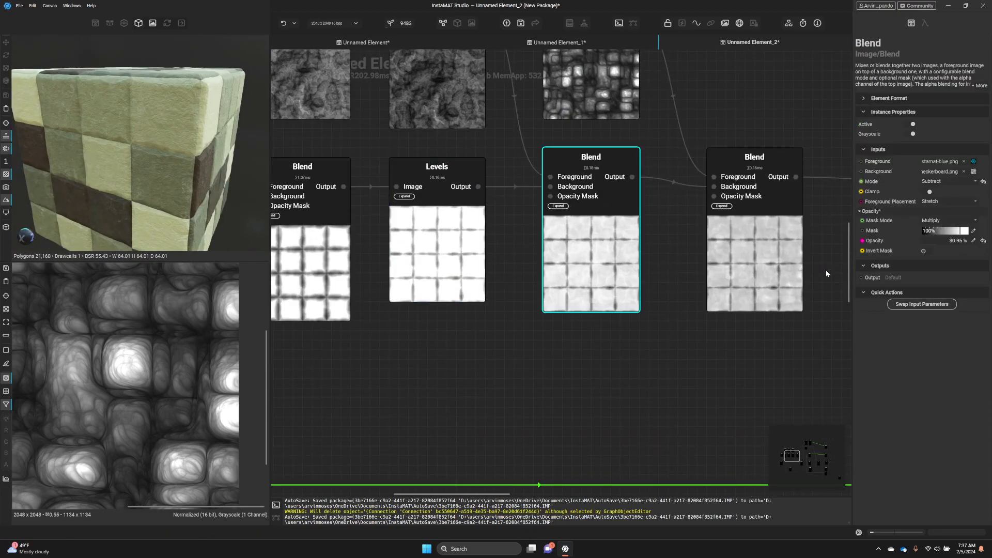
click(972, 243)
text(15)
key(Return)
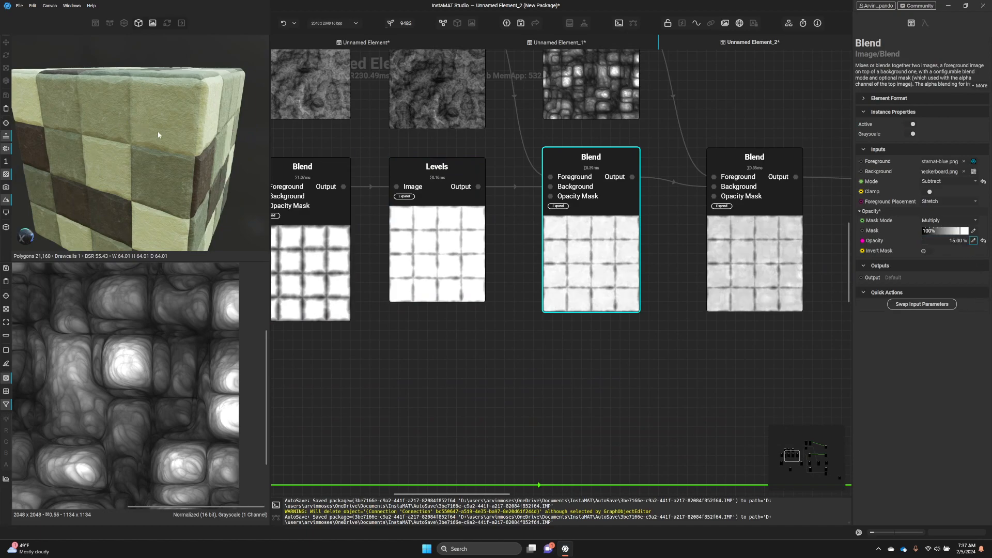
Check the stone surface up close and set the opacity of the Multiply Blend fed by Rocks Fractal Sum to 10 %
alt+drag(158, 131, 100, 119)
scroll(159, 131, up, 3)
scroll(195, 174, up, 5)
scroll(184, 187, down, 4)
middle_drag(185, 187, 160, 189)
scroll(205, 190, up, 6)
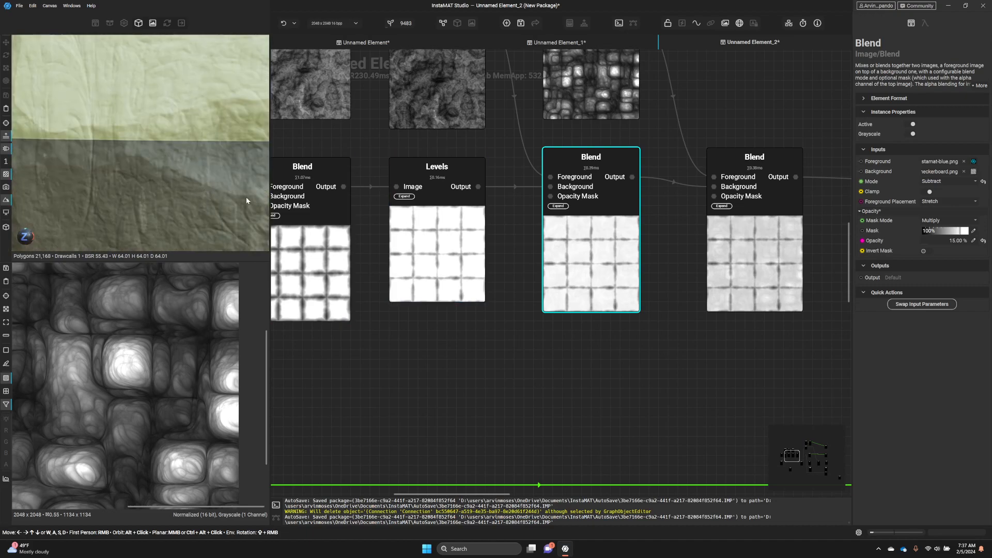
scroll(205, 196, down, 5)
click(749, 242)
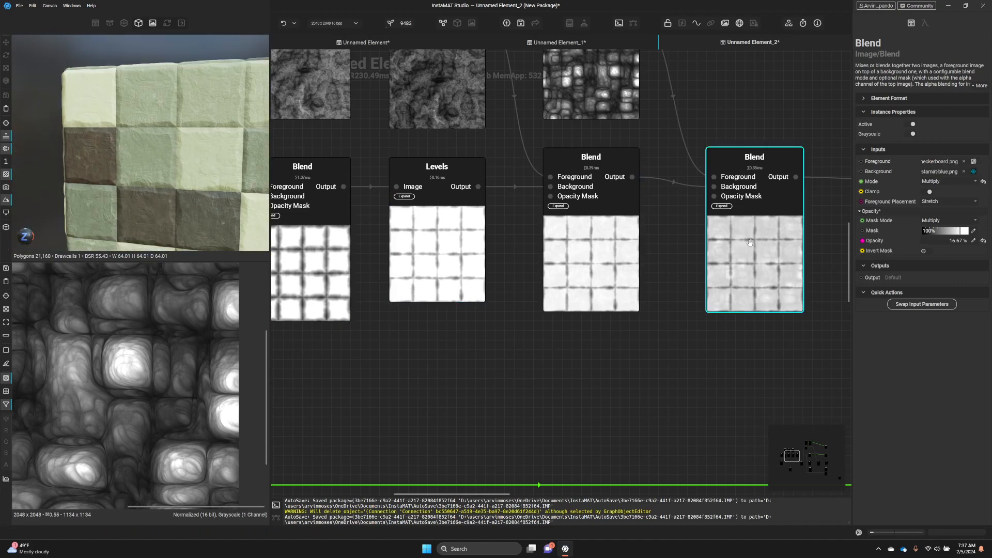
click(972, 241)
text(5)
key(Return)
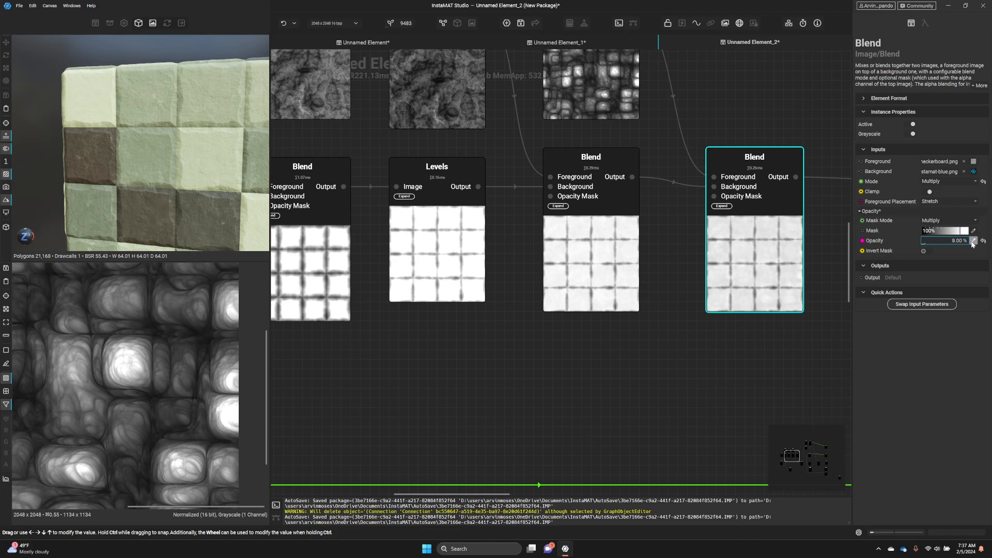
Inspect the relief of the stone tiles on the cube from close up and from different angles
scroll(197, 168, up, 5)
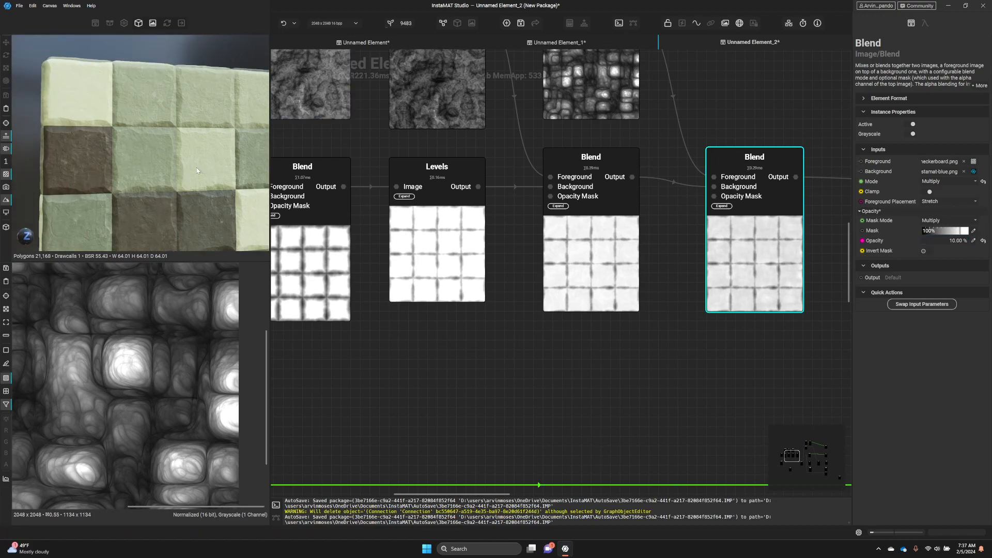
scroll(198, 168, down, 5)
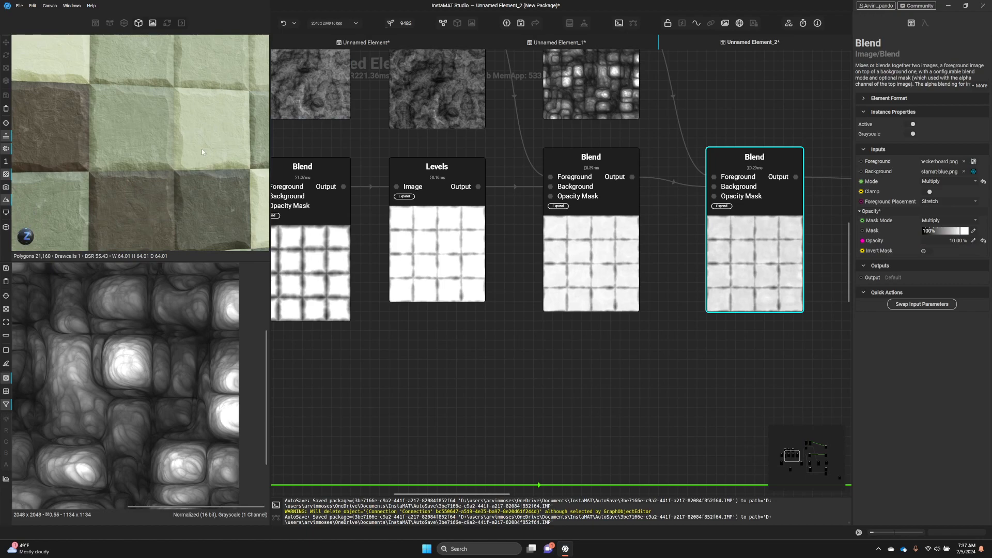
scroll(209, 160, down, 6)
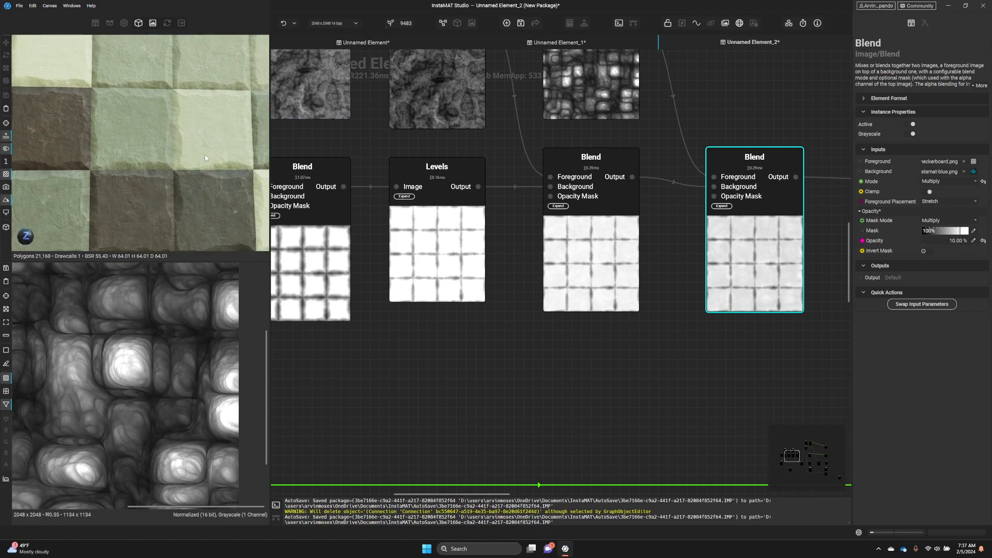
middle_drag(205, 158, 201, 179)
drag(202, 179, 68, 78)
scroll(210, 177, up, 5)
scroll(209, 177, down, 4)
scroll(113, 149, down, 1)
drag(114, 150, 60, 115)
mouse_move(60, 115)
middle_down()
mouse_move(175, 168)
mouse_move(53, 113)
middle_up()
Add a Cracks Organic node and place it above the Multiply Blend, beside Rocks Fractal Sum
middle_drag(627, 206, 621, 177)
scroll(491, 231, down, 4)
scroll(491, 230, up, 1)
scroll(487, 217, down, 1)
click(620, 176)
key(space)
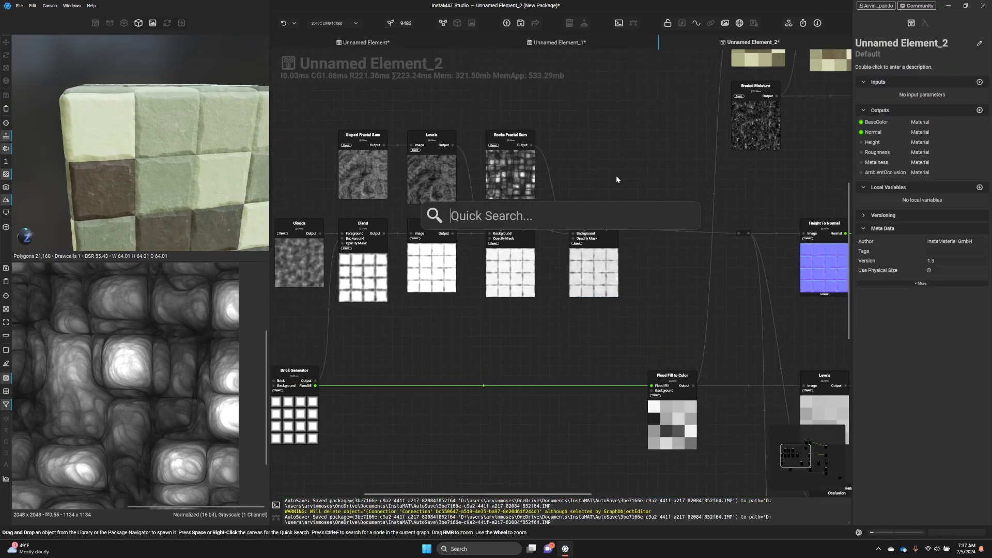
text(crack)
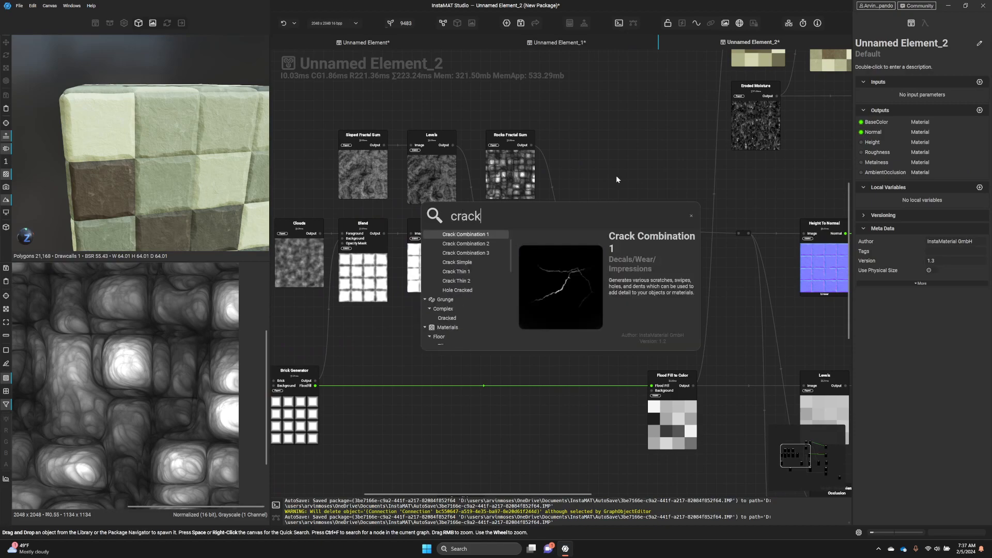
text(s)
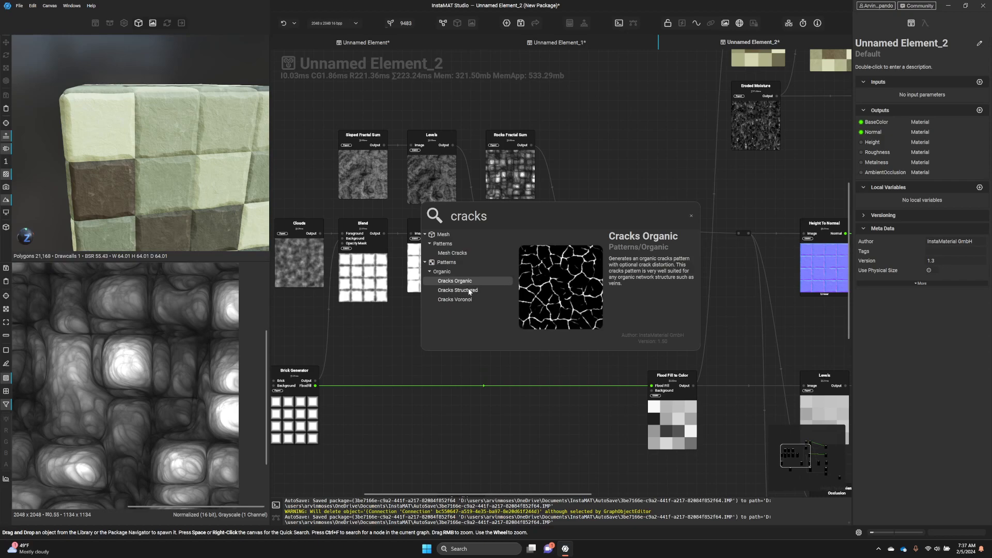
click(468, 284)
drag(464, 250, 596, 181)
Insert a Blend after the Multiply Blend, connect Cracks Organic to it, and swap its inputs so the cracks are the foreground
right_click(598, 231)
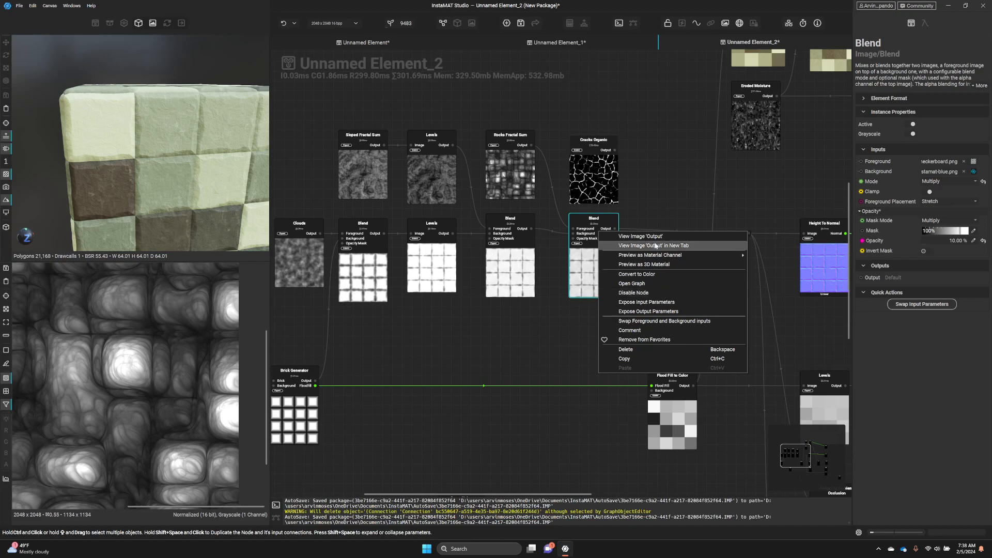
click(659, 226)
click(657, 231)
key(space)
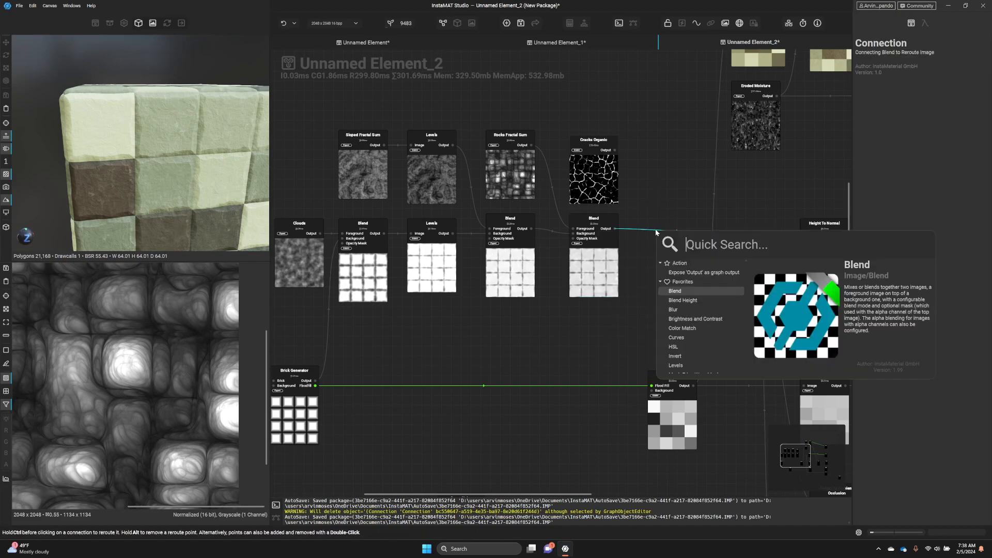
click(676, 291)
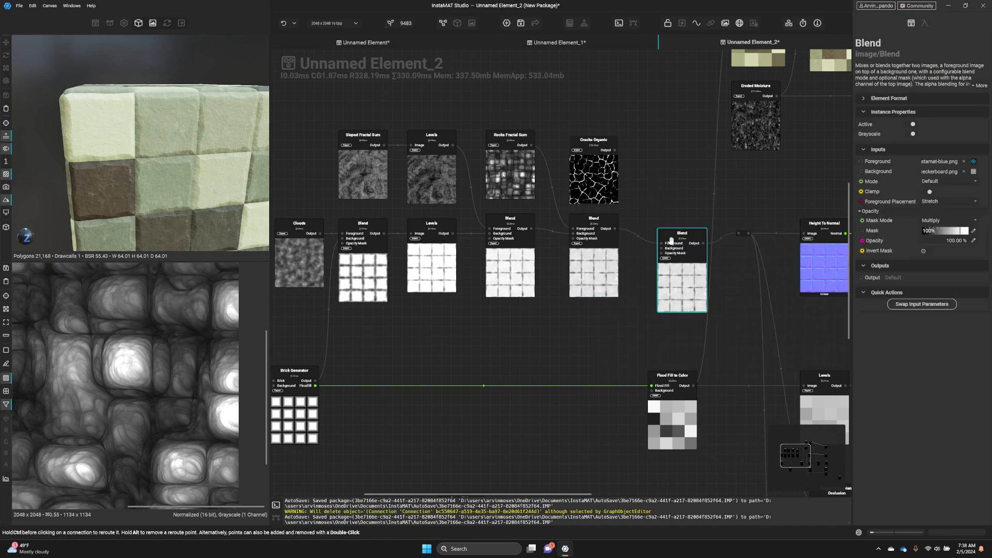
drag(614, 151, 648, 228)
click(669, 258)
click(922, 304)
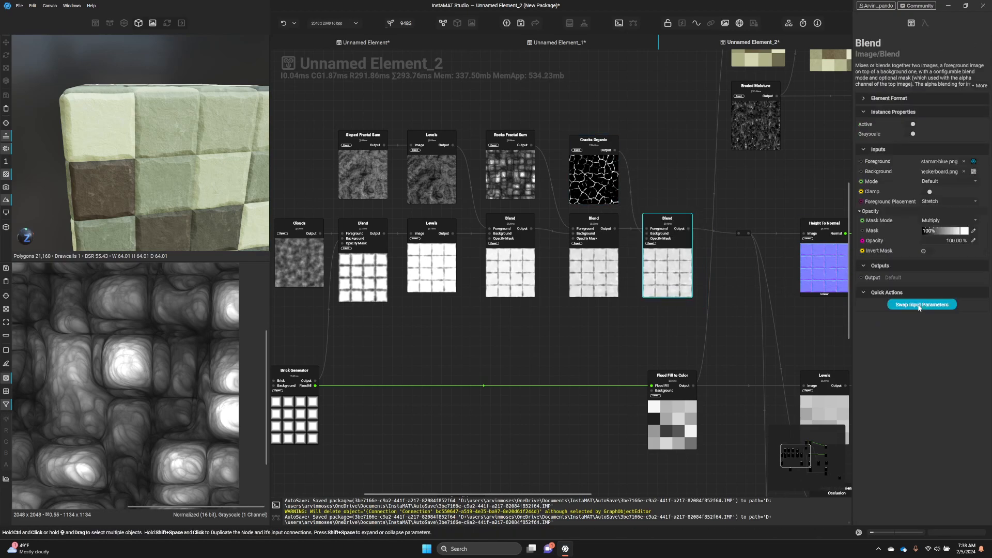
Set the cracks Blend's mode to Subtract and its opacity to 8.73 %, checking the cracks on the cube
scroll(672, 249, up, 2)
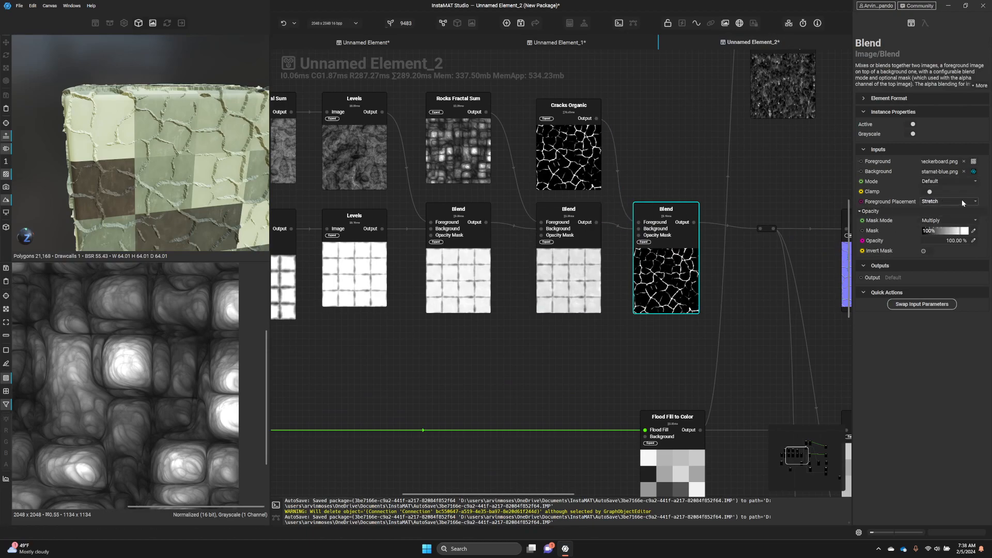
click(960, 182)
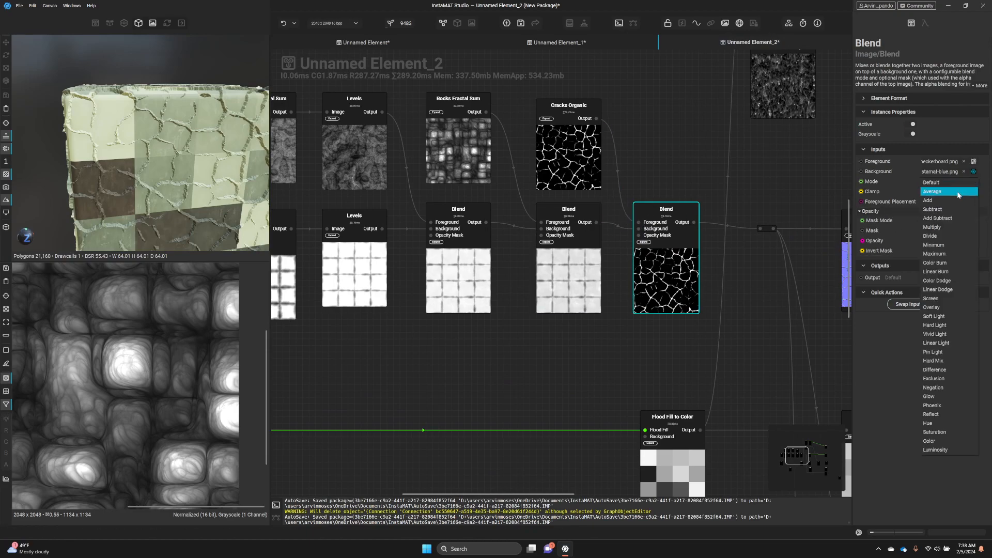
click(955, 209)
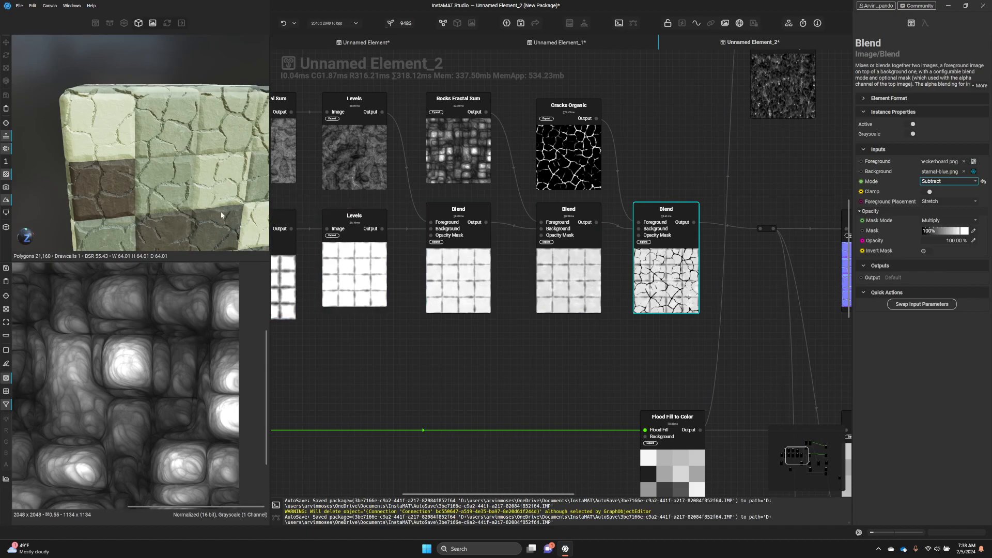
scroll(150, 154, up, 5)
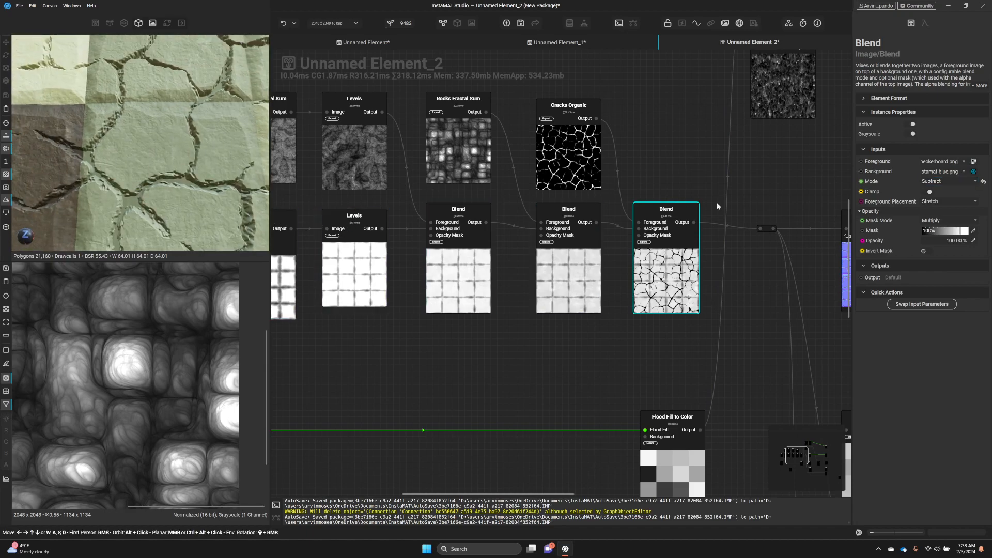
drag(947, 241, 923, 245)
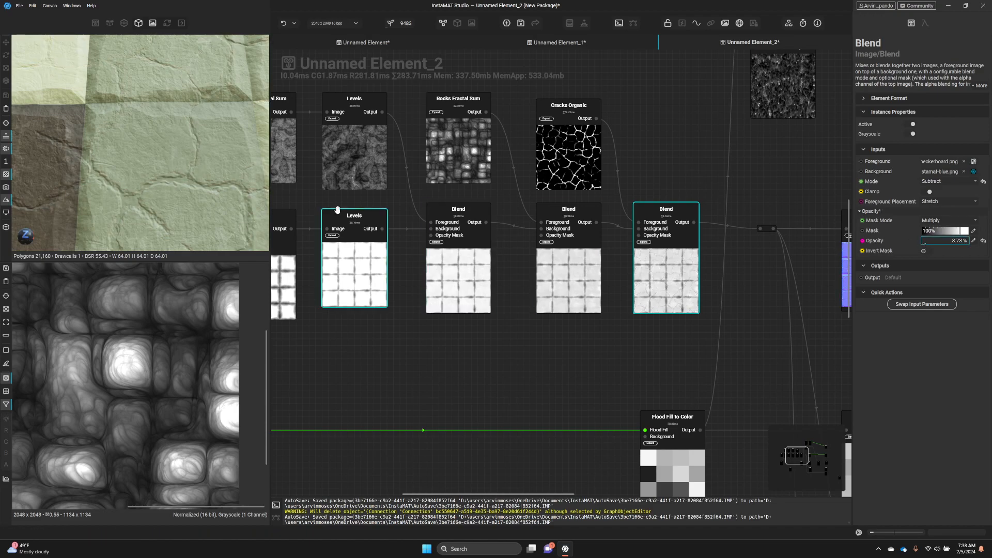
scroll(192, 176, down, 4)
middle_drag(222, 209, 172, 177)
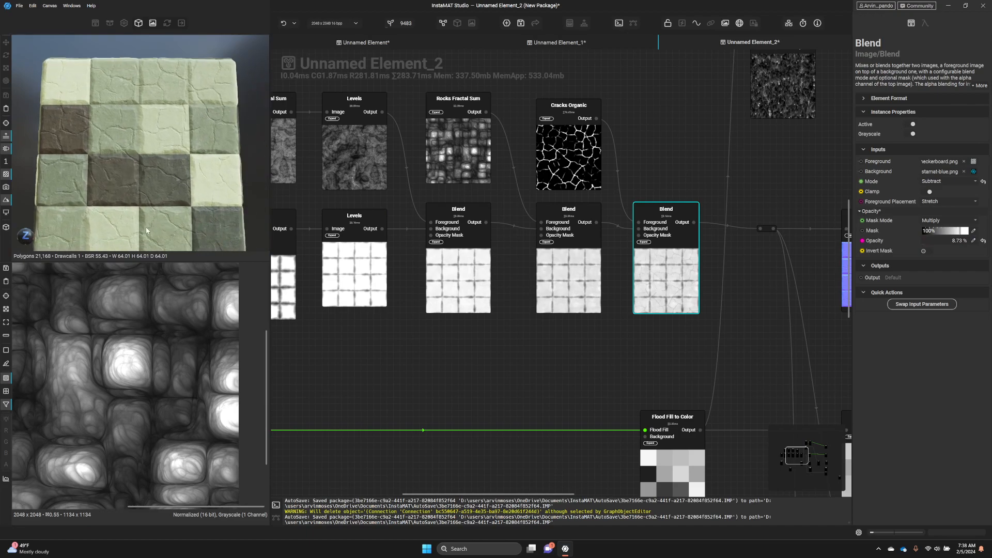
middle_drag(147, 230, 160, 197)
Move the Flood Fill to Color node right beside the Brick Generator
middle_drag(430, 217, 674, 238)
scroll(474, 258, down, 1)
scroll(174, 196, up, 3)
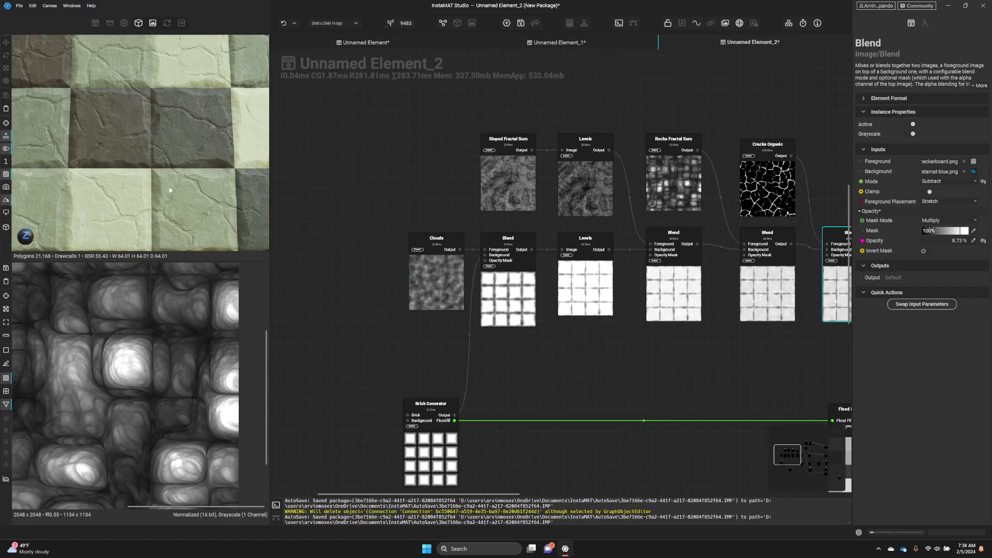
middle_drag(441, 330, 472, 296)
click(459, 376)
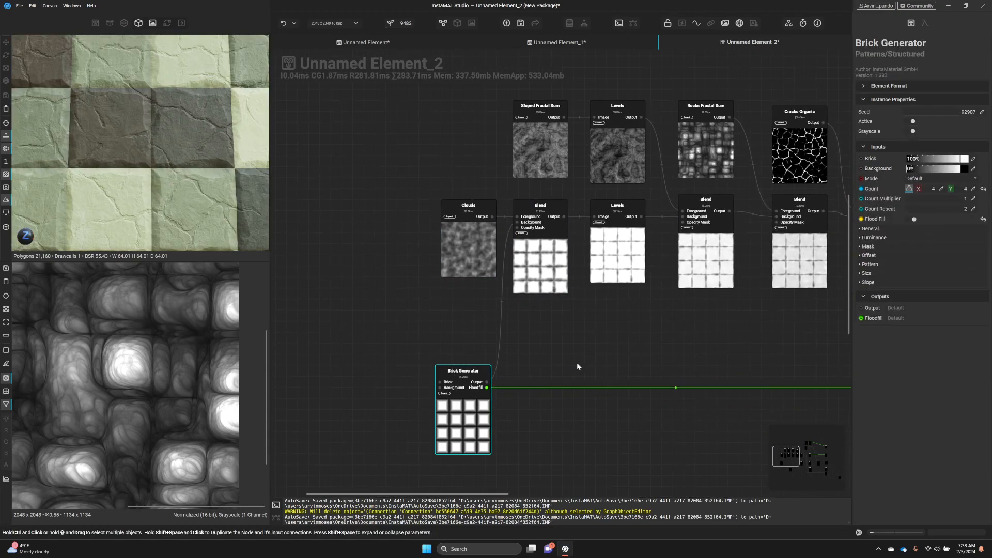
middle_drag(594, 358, 382, 355)
scroll(534, 350, down, 2)
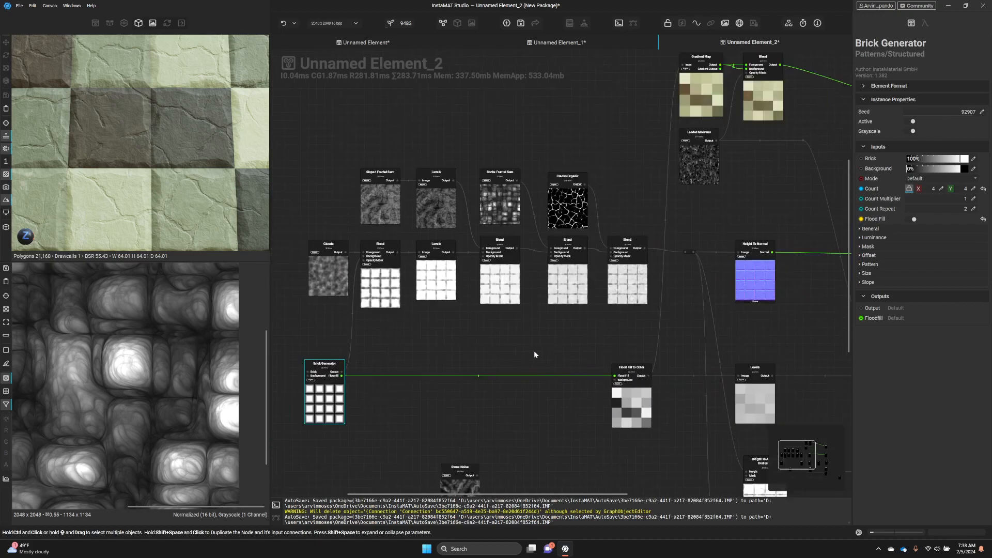
drag(625, 370, 390, 375)
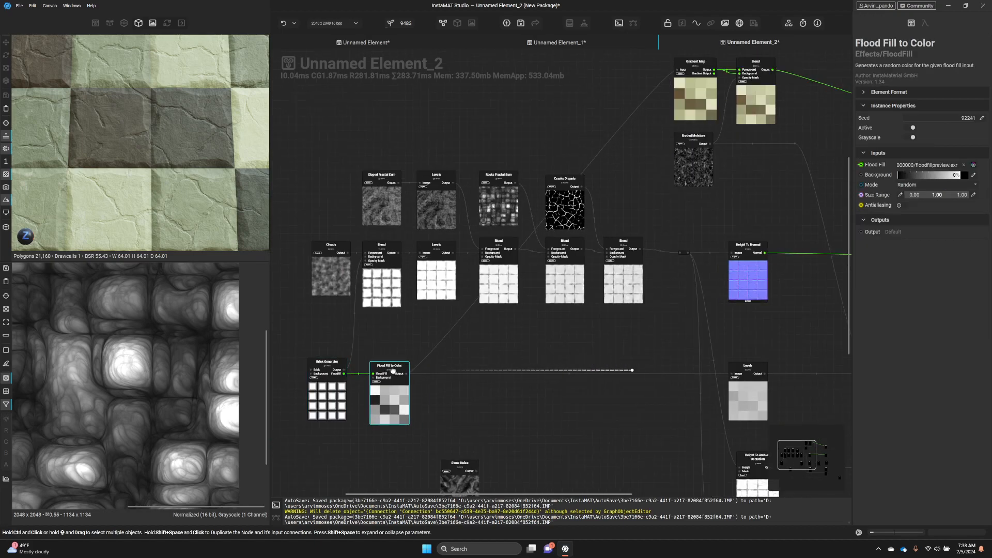
Shift the nodes before the two Levels nodes to the left to open a gap in the graph
middle_drag(348, 292, 464, 293)
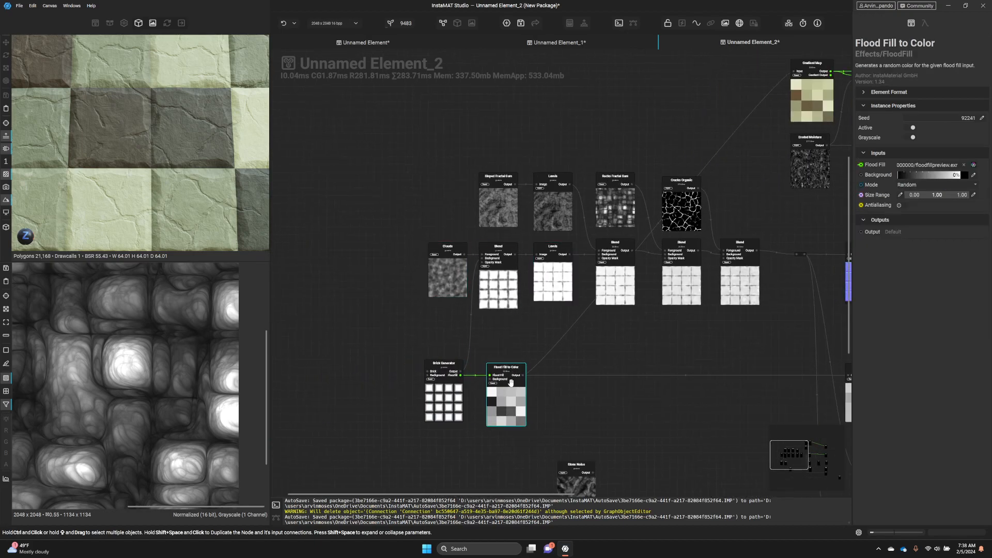
click(523, 283)
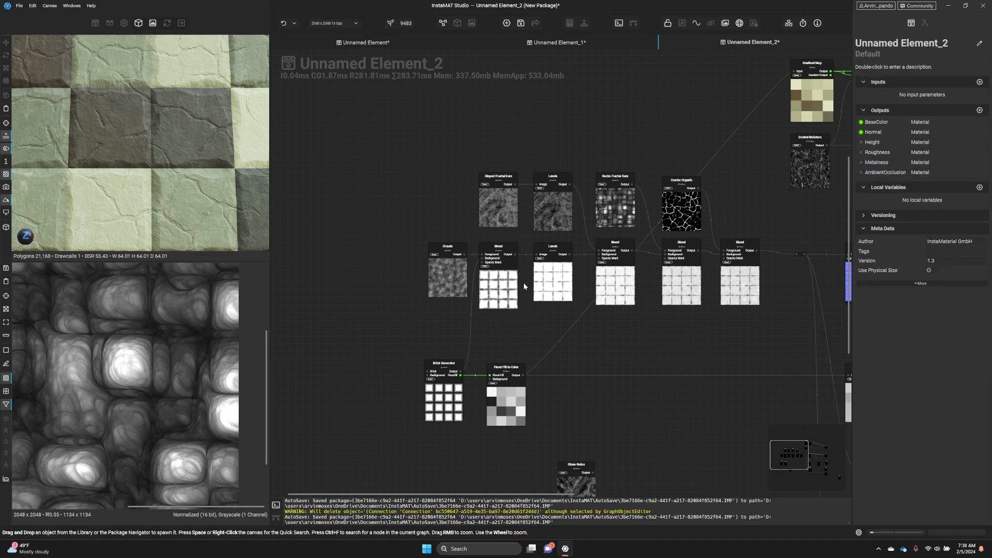
key(ctrl+Left)
key(ctrl+Left)
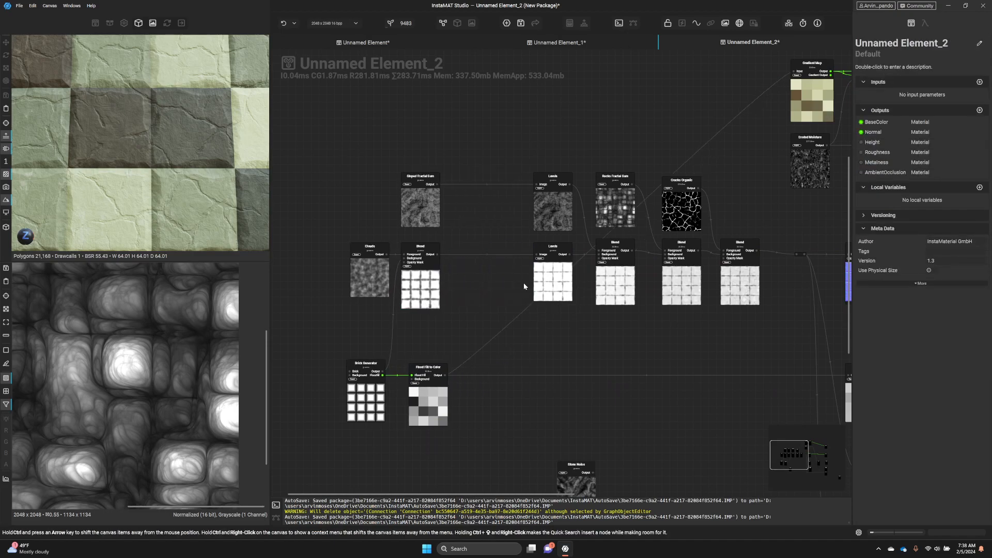
Insert a Directional Warp on the connection between Sloped Fractal Sum and its Levels, and line it up between the two nodes
middle_drag(466, 291, 516, 314)
scroll(476, 222, up, 1)
click(470, 228)
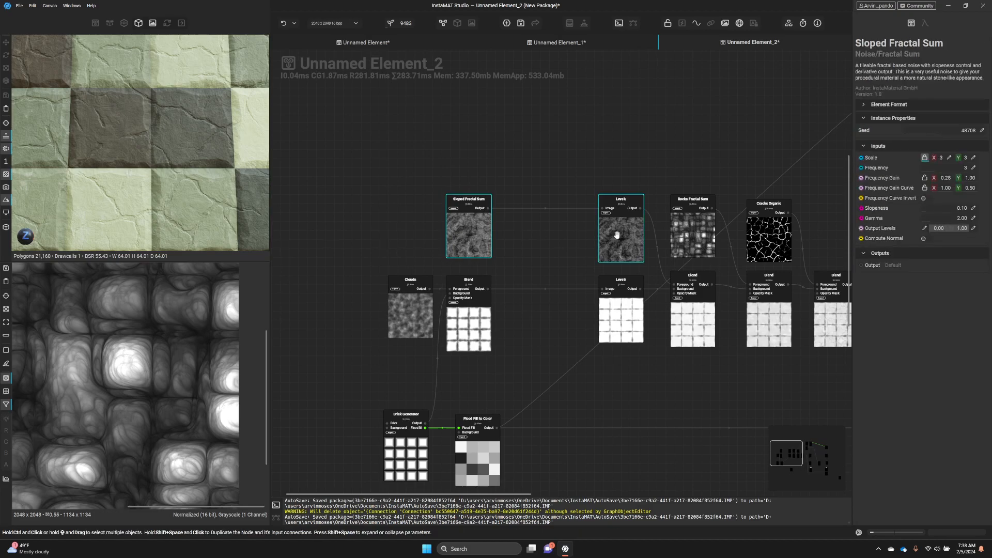
click(508, 208)
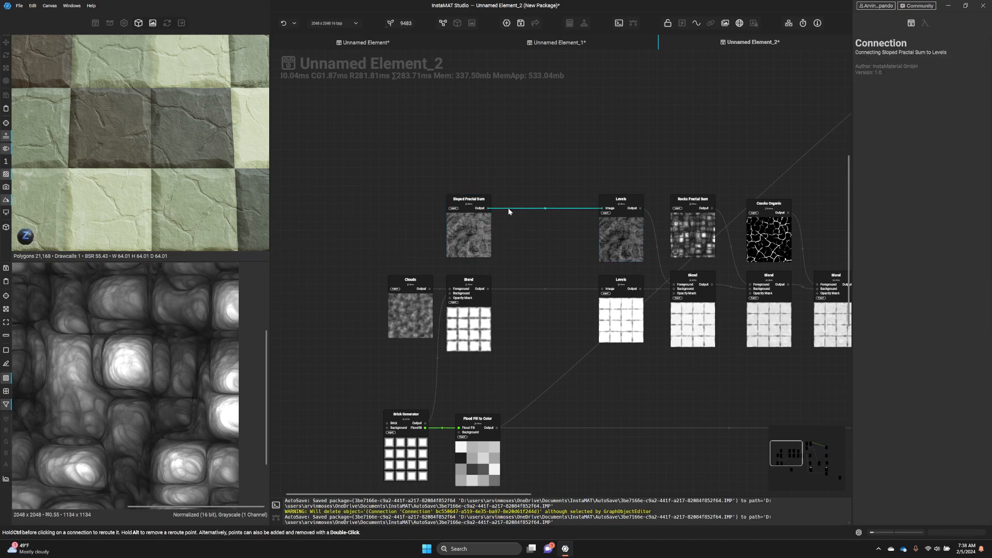
key(space)
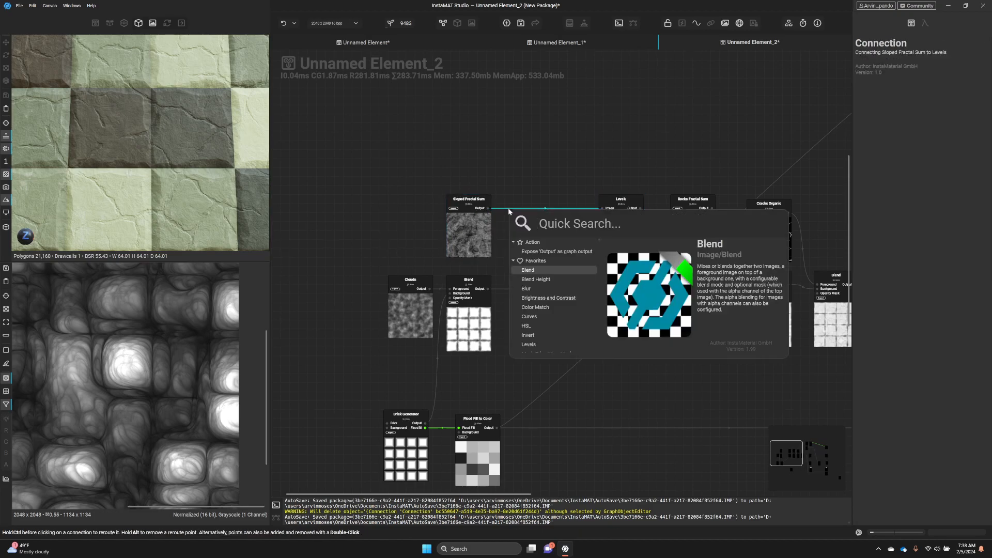
text(direction )
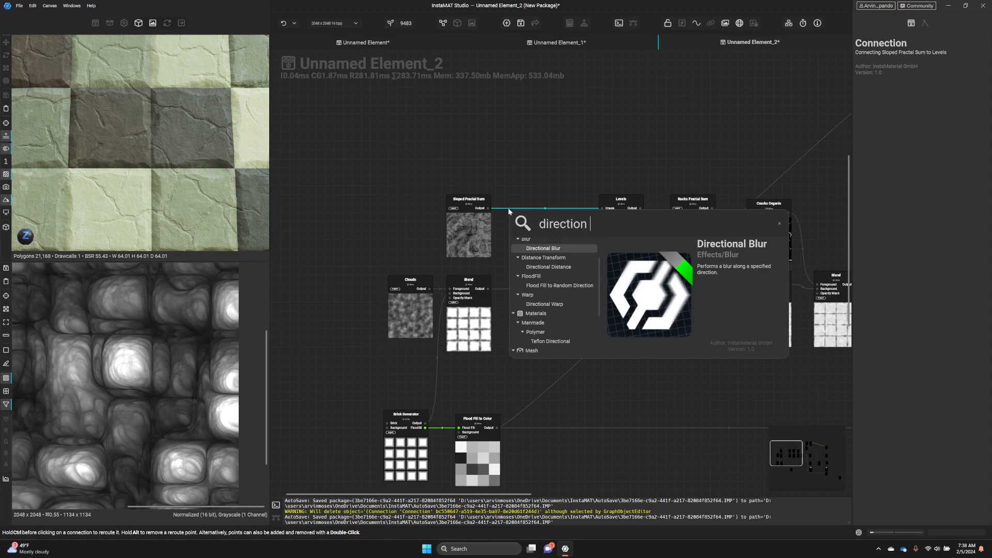
text(al wa)
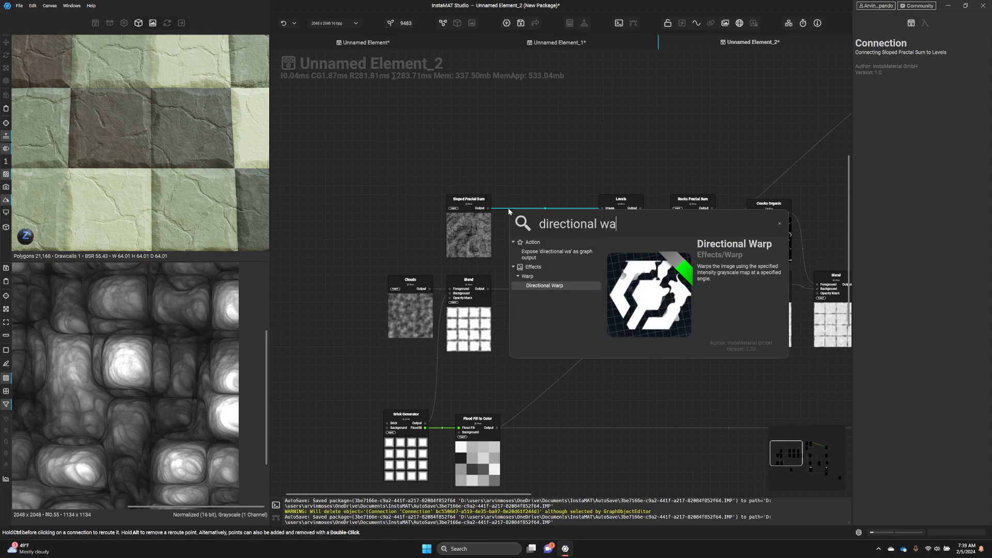
key(Return)
drag(529, 214, 533, 201)
Connect the Flood Fill to Color output to the Directional Warp's Intensity Input
click(624, 314)
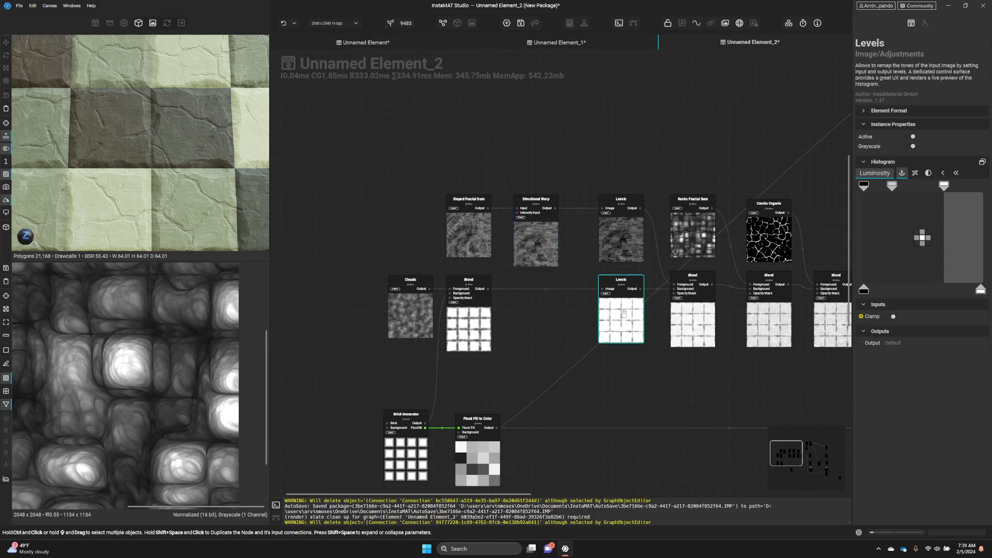
scroll(624, 313, up, 1)
click(648, 318)
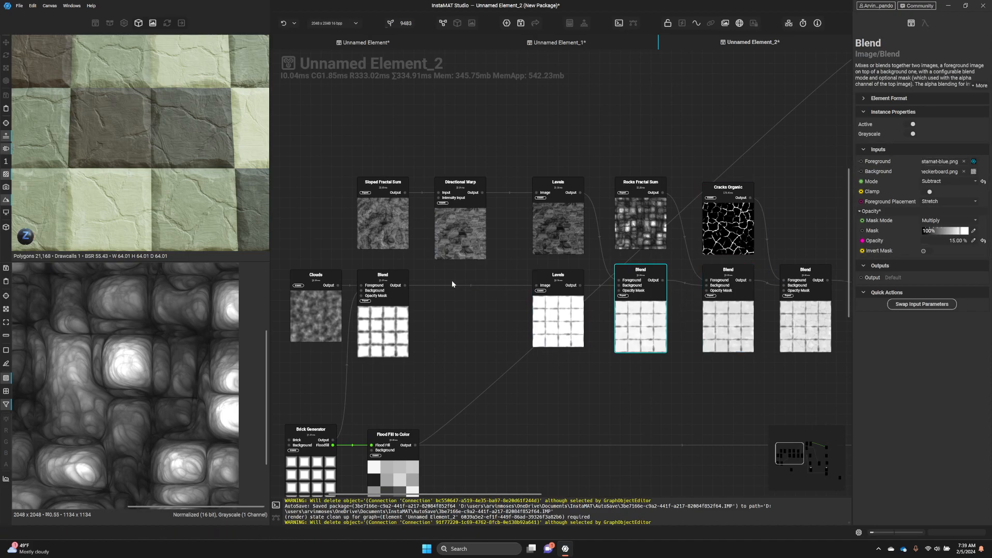
middle_drag(452, 282, 560, 287)
scroll(594, 258, up, 3)
middle_drag(500, 199, 567, 206)
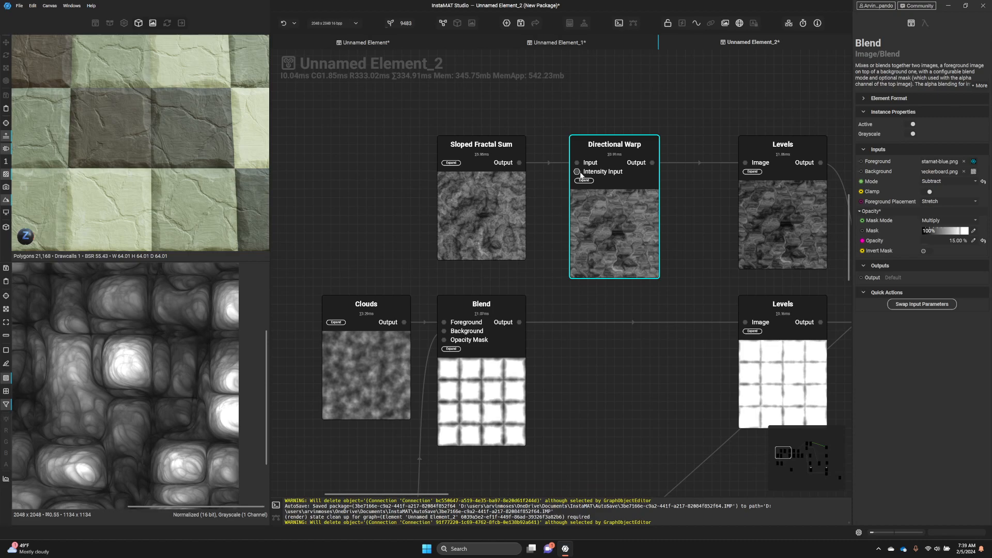
scroll(581, 175, down, 1)
drag(577, 172, 583, 374)
click(558, 372)
middle_drag(570, 341, 594, 246)
scroll(580, 346, down, 3)
drag(572, 412, 597, 151)
click(623, 193)
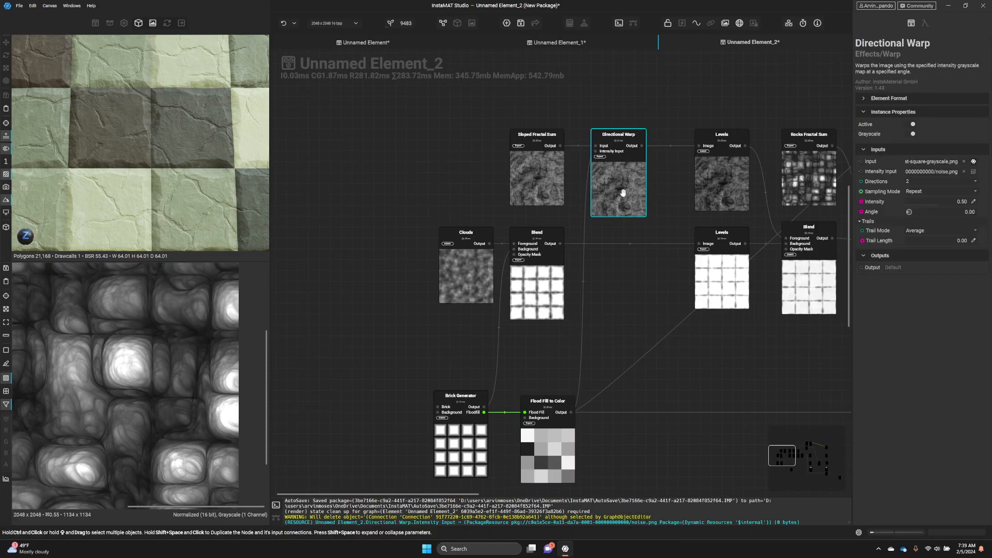
Set the Directional Warp's intensity to 1000 and check the per-tile noise in the image preview
scroll(593, 302, up, 2)
scroll(600, 252, up, 2)
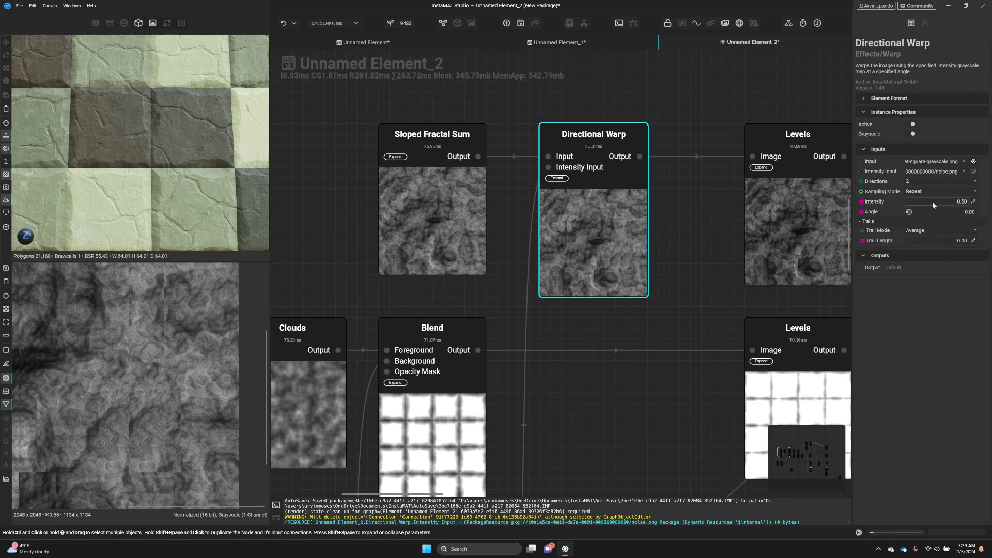
click(973, 203)
key(Return)
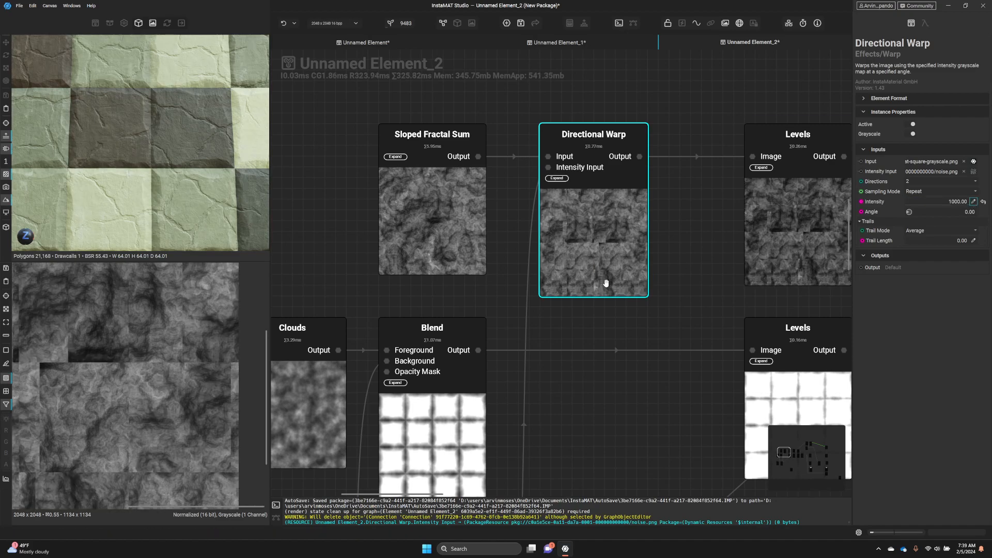
scroll(597, 255, up, 1)
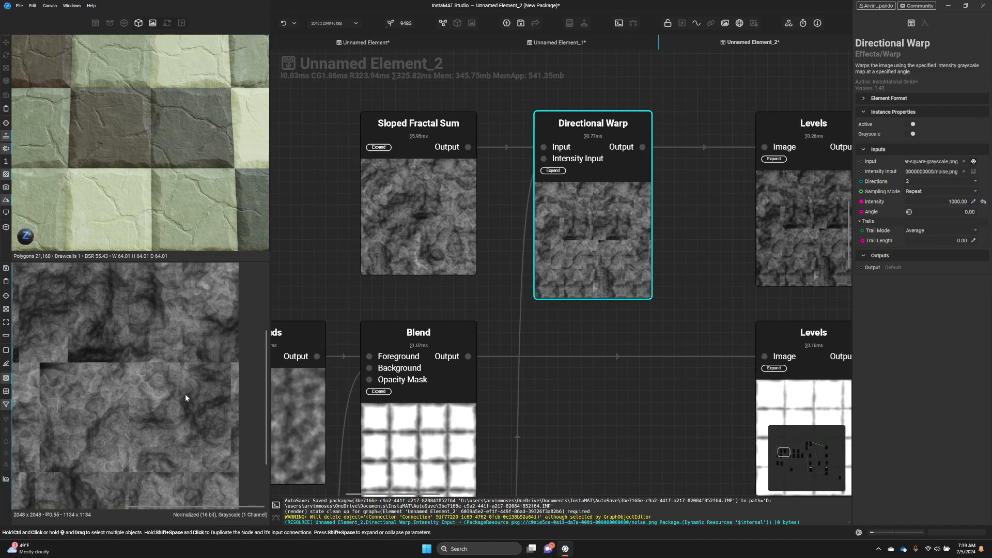
scroll(95, 386, down, 2)
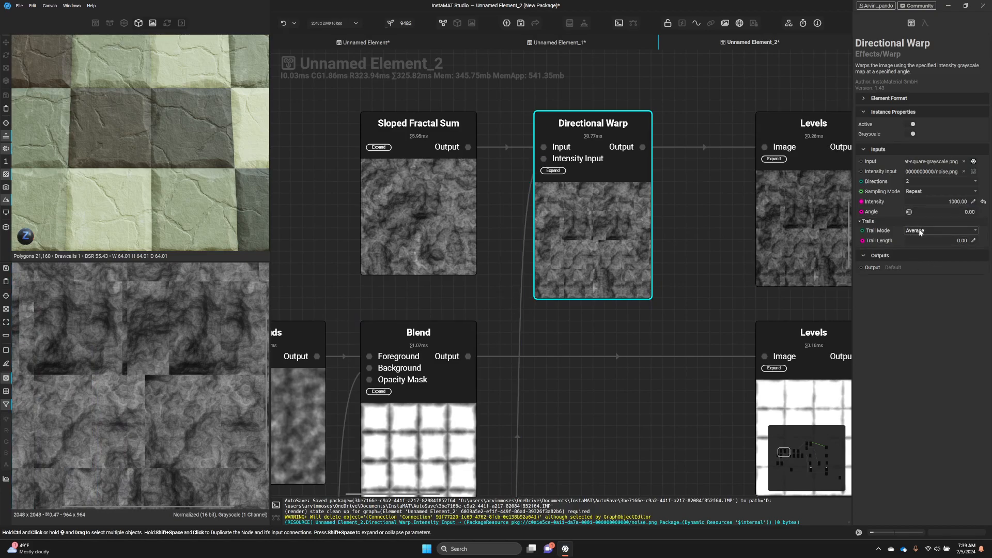
Set the Directional Warp's Directions to 1 and check the offset noise tiles in the preview
click(973, 182)
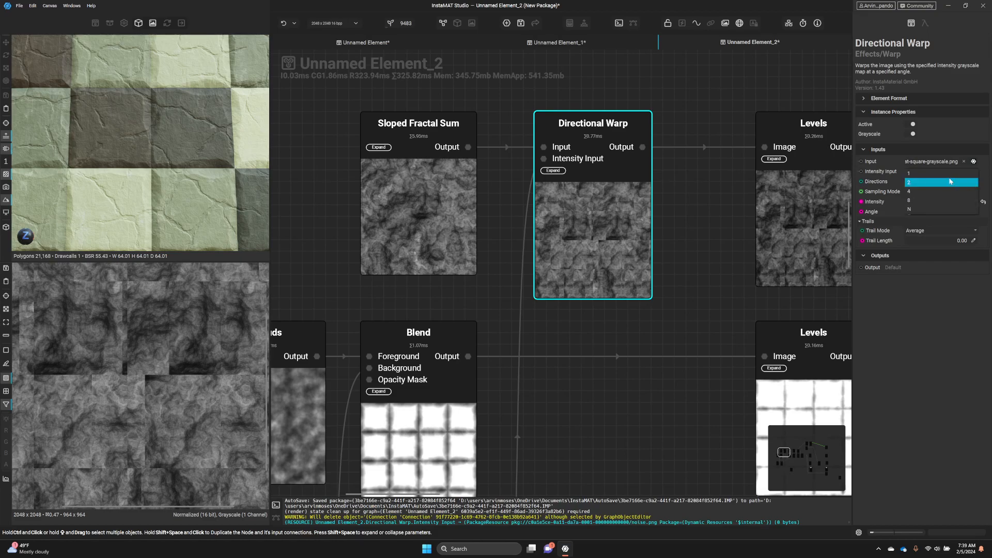
click(925, 173)
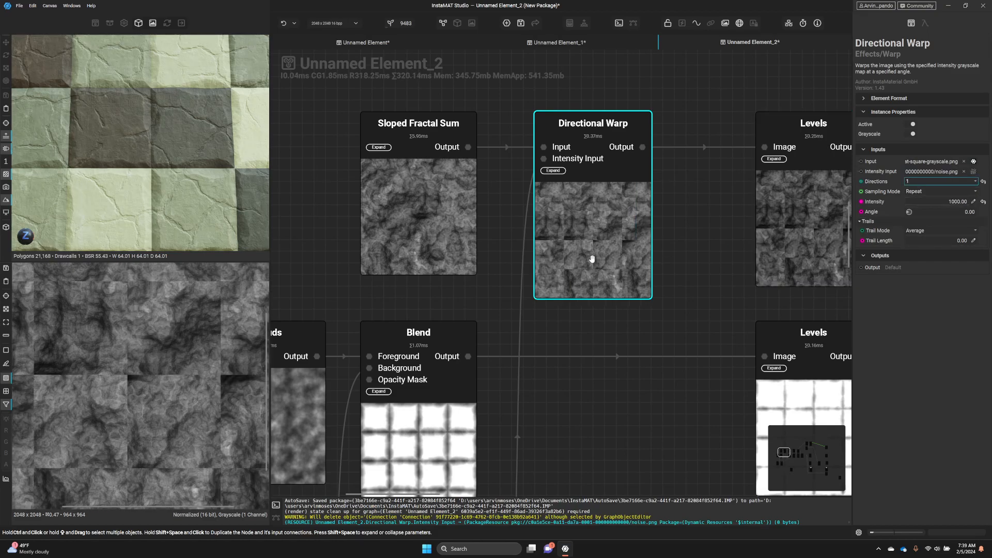
click(117, 388)
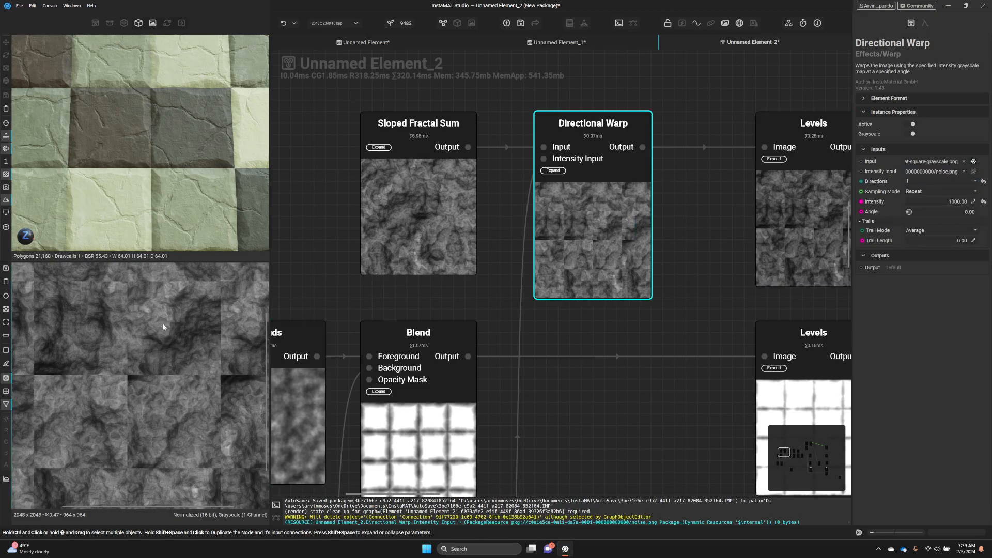
scroll(159, 429, down, 3)
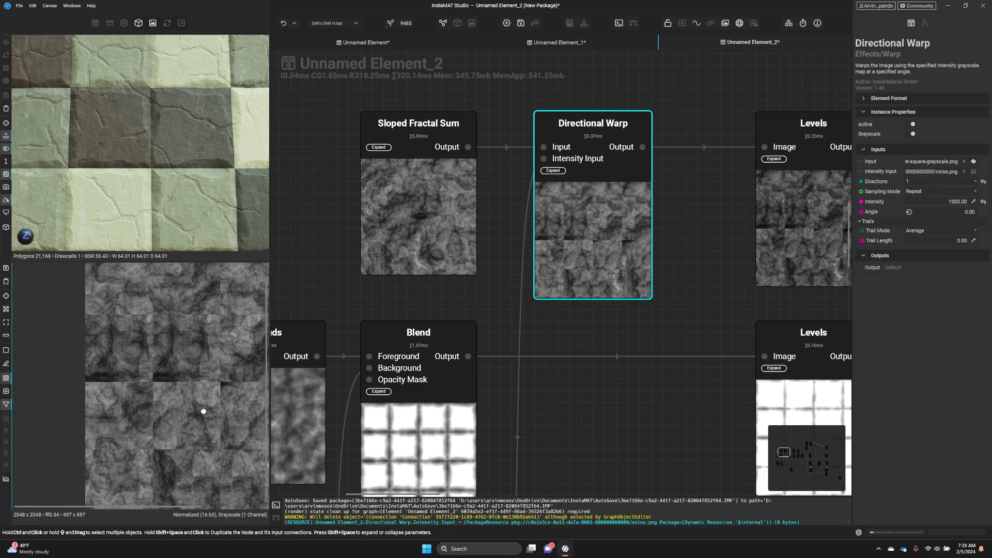
Preview the noise Levels node and the first Subtract Blend to examine how the warped noise carries through
middle_drag(620, 421, 418, 468)
click(622, 312)
middle_drag(722, 368, 502, 263)
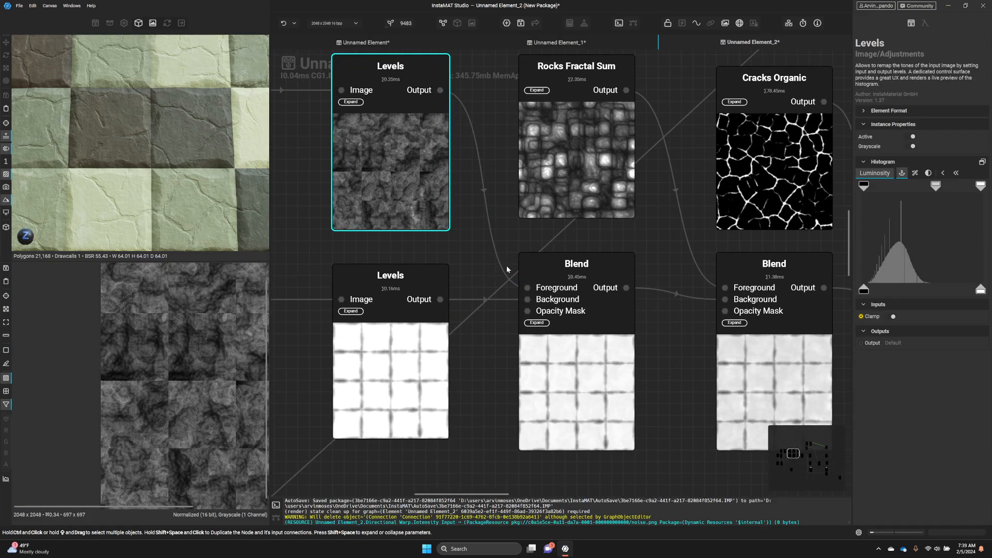
click(543, 266)
scroll(193, 354, up, 3)
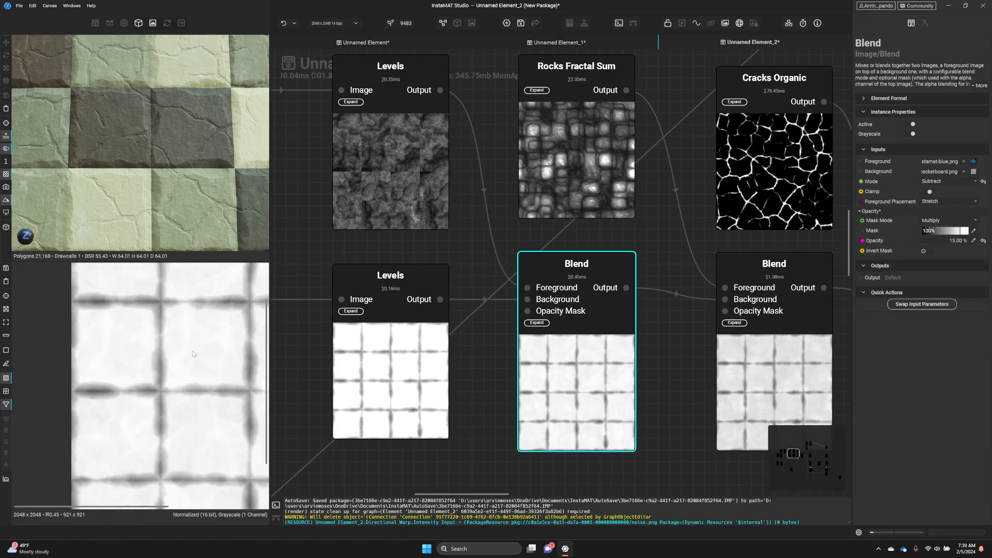
scroll(553, 320, down, 4)
scroll(556, 314, down, 3)
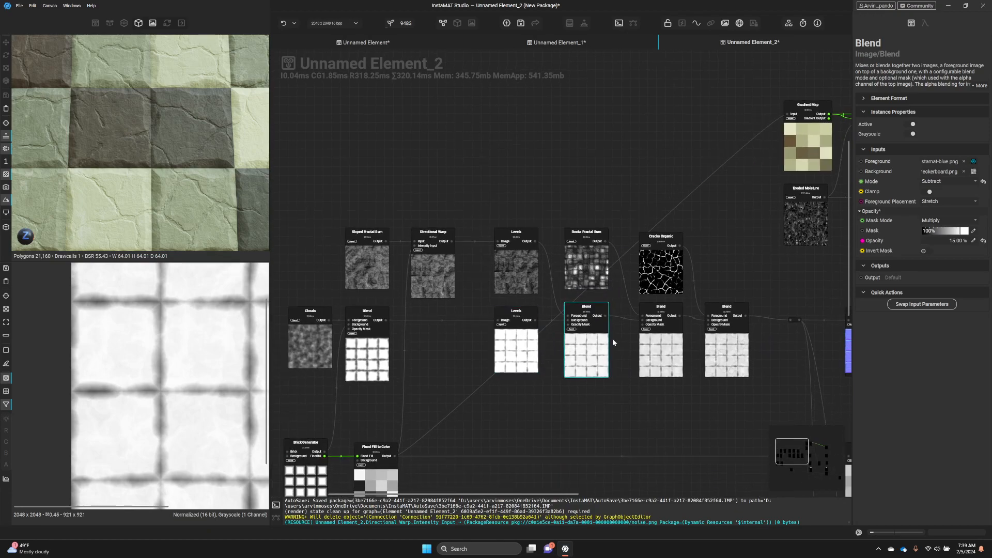
Shift the nodes up to Rocks Fractal Sum and its neighbouring Blend to the left to open a gap in the graph
click(629, 337)
key(ctrl+Left)
key(ctrl+Left)
key(ctrl+Left)
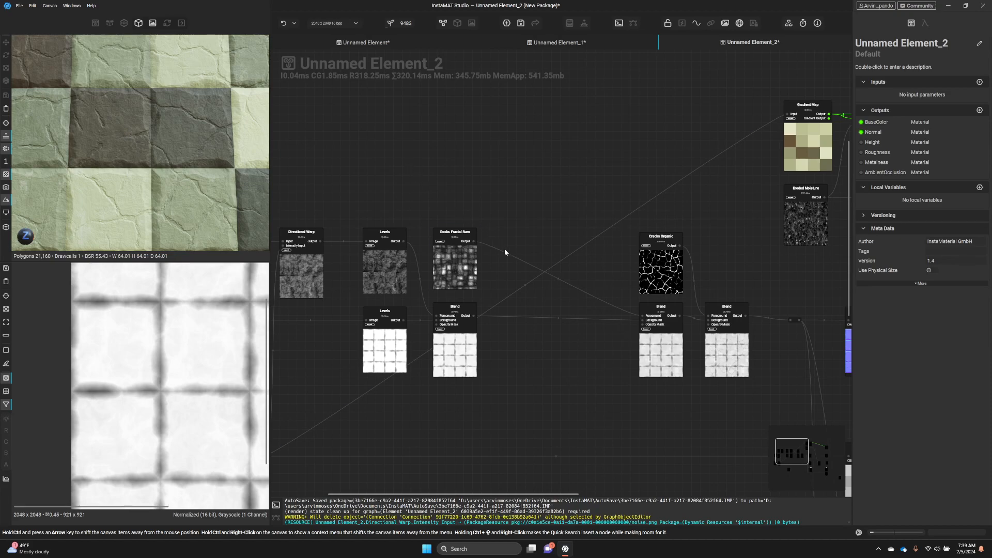
Insert a Directional Warp on the connection from Rocks Fractal Sum to the second Blend
click(513, 256)
key(space)
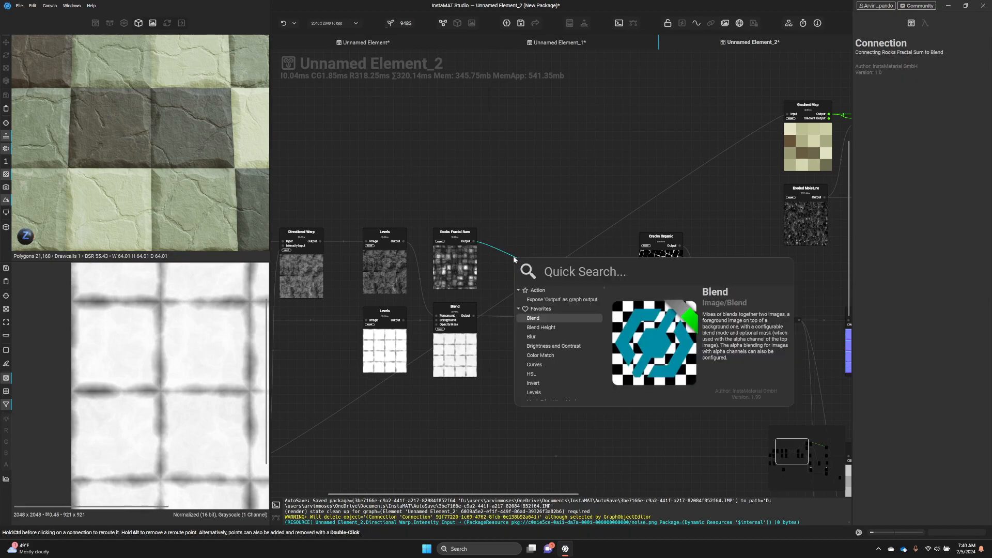
text(directional wa)
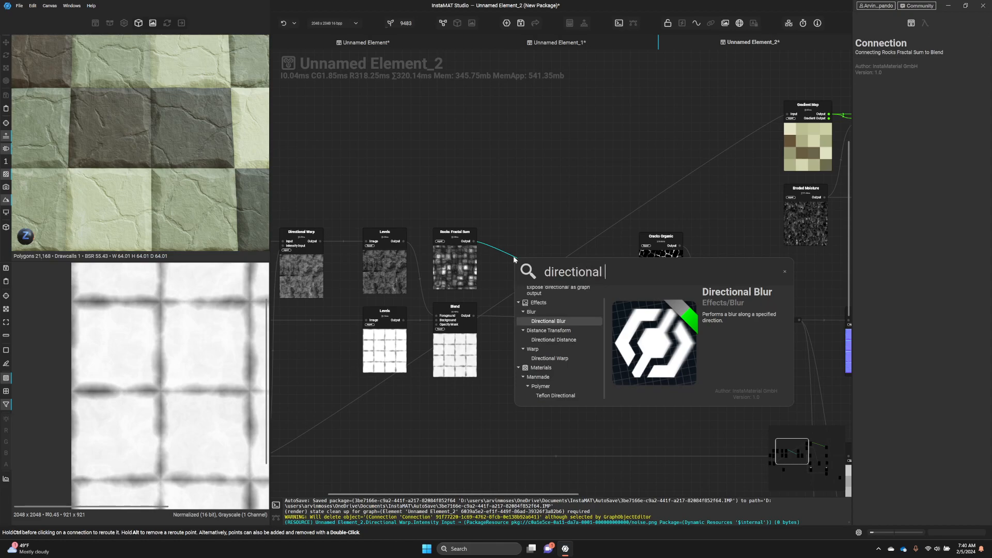
key(Return)
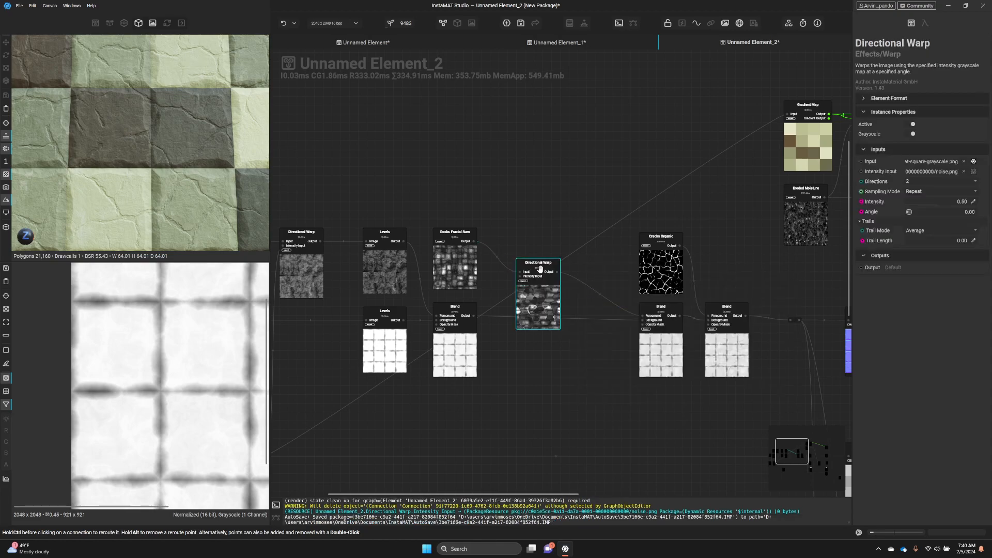
Try to link the new Directional Warp's Intensity Input directly to the long Flood Fill to Color connection
drag(540, 269, 538, 240)
middle_drag(459, 245, 571, 208)
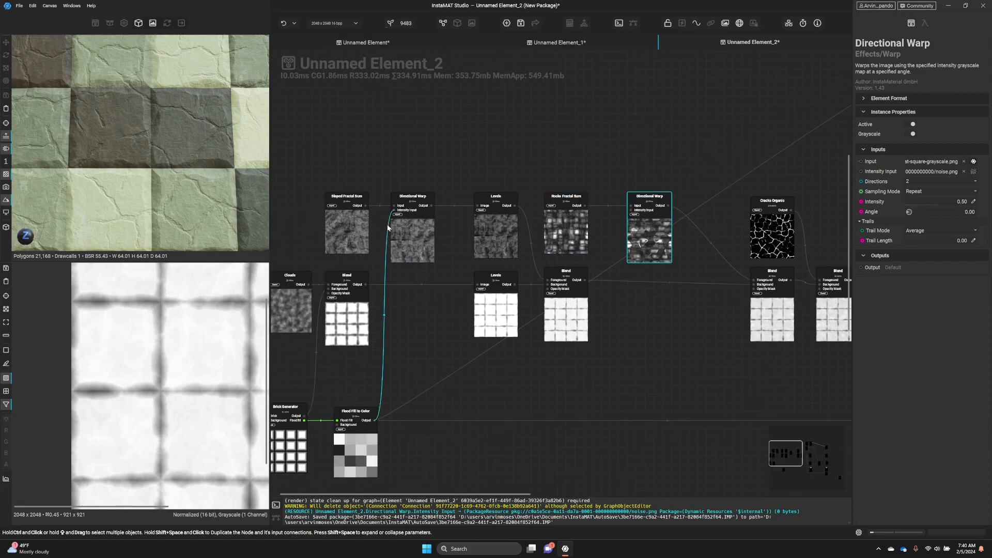
middle_drag(417, 389, 420, 361)
click(583, 391)
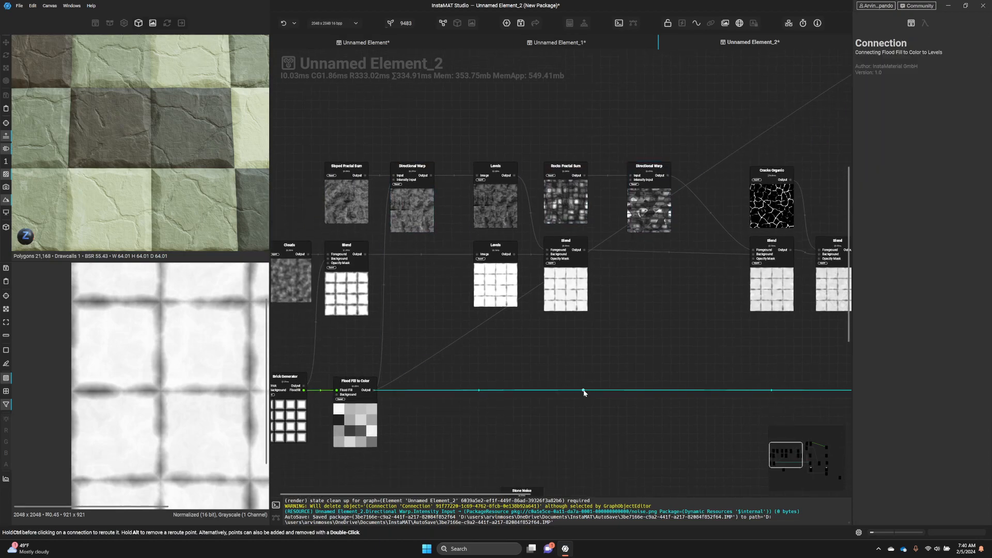
drag(630, 180, 583, 389)
key(Escape)
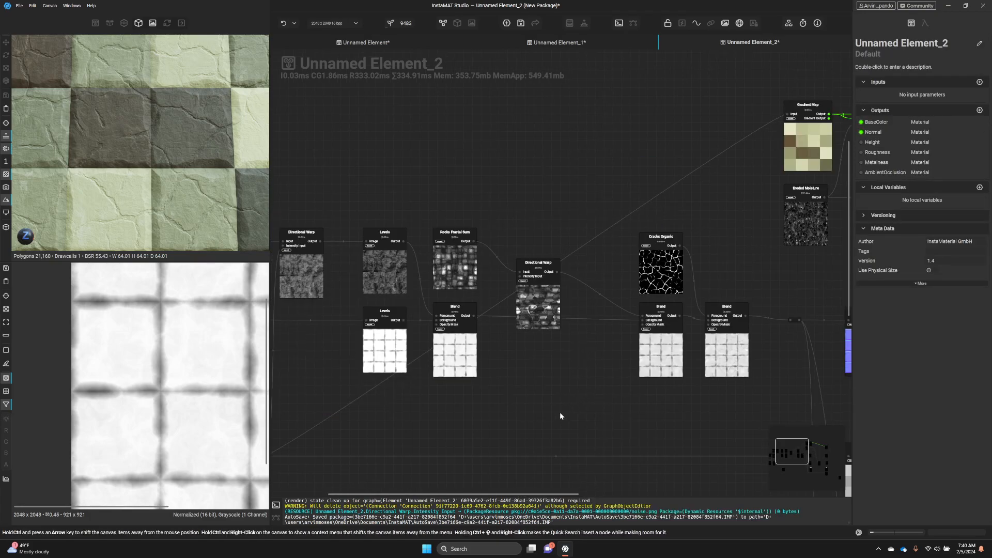
Insert a Reroute Image node on the long connection from Flood Fill to Color to Levels
middle_drag(526, 422, 628, 320)
click(552, 355)
right_click(551, 355)
text(reo)
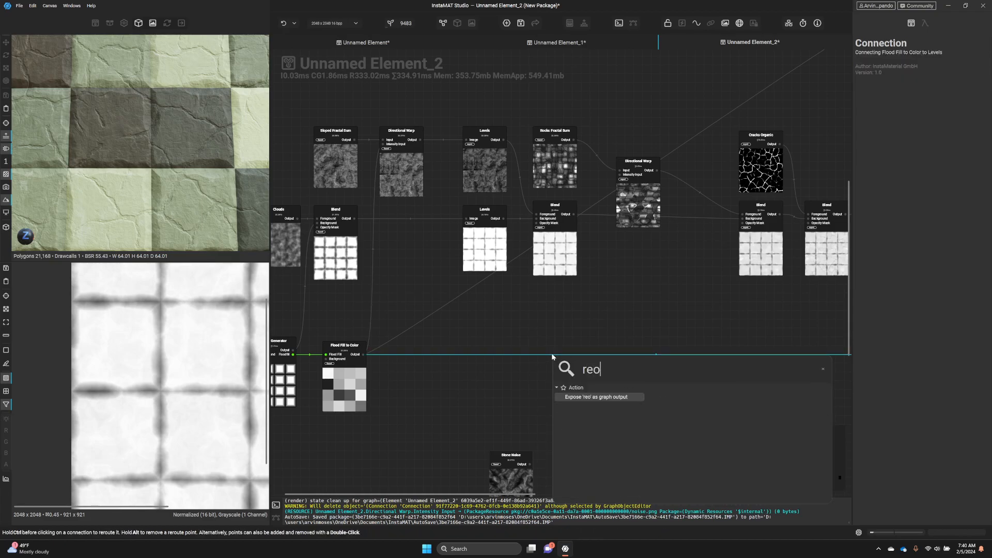
key(BackSpace)
text(rou)
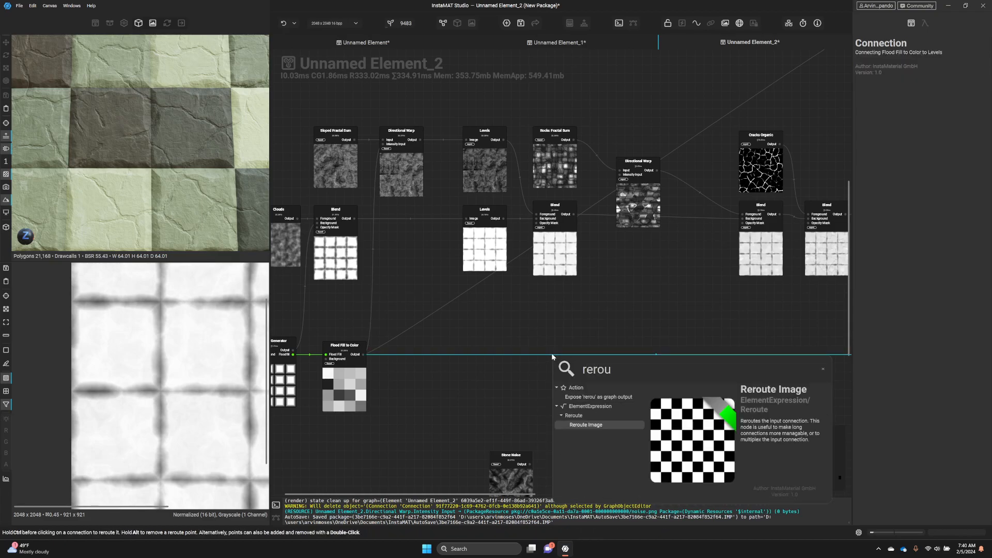
key(Return)
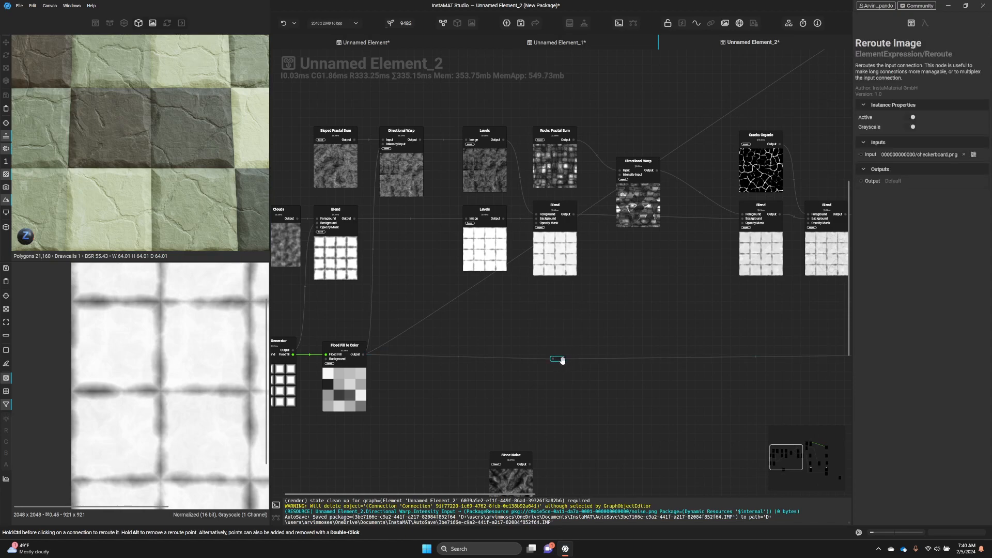
Connect the Reroute Image to the Rocks warp's Intensity Input, then align the warp with Rocks Fractal Sum and bring the Multiply Blend closer
drag(562, 359, 620, 175)
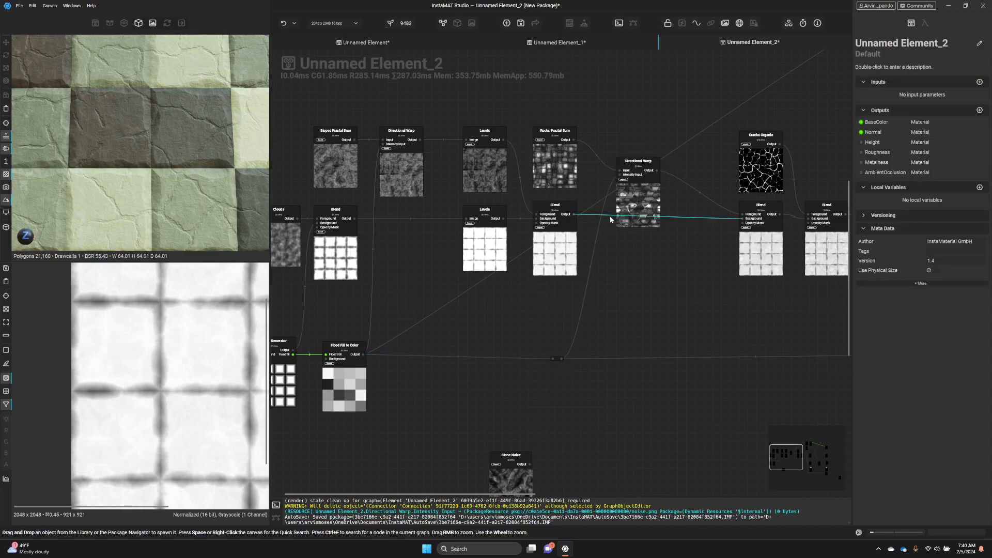
click(559, 356)
drag(642, 198, 637, 166)
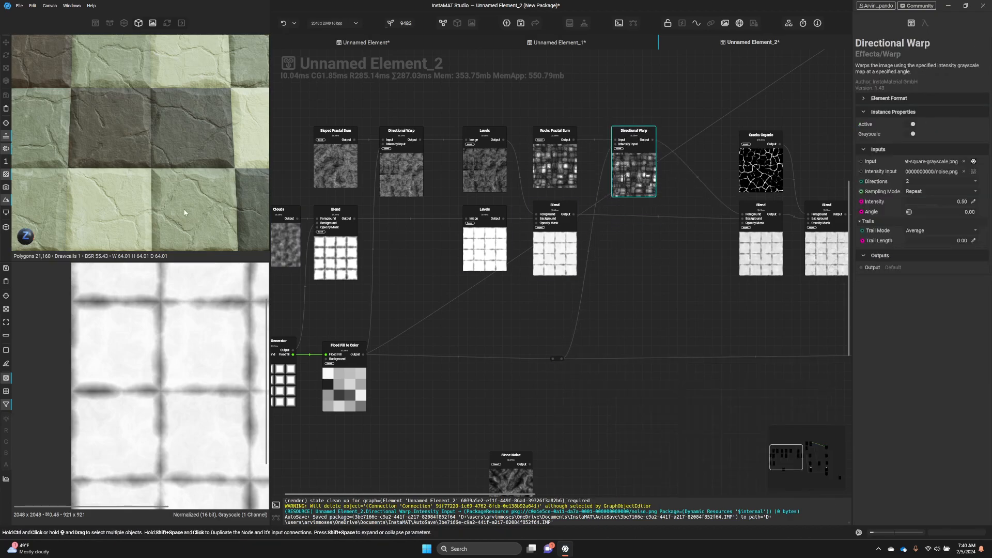
drag(757, 235, 690, 231)
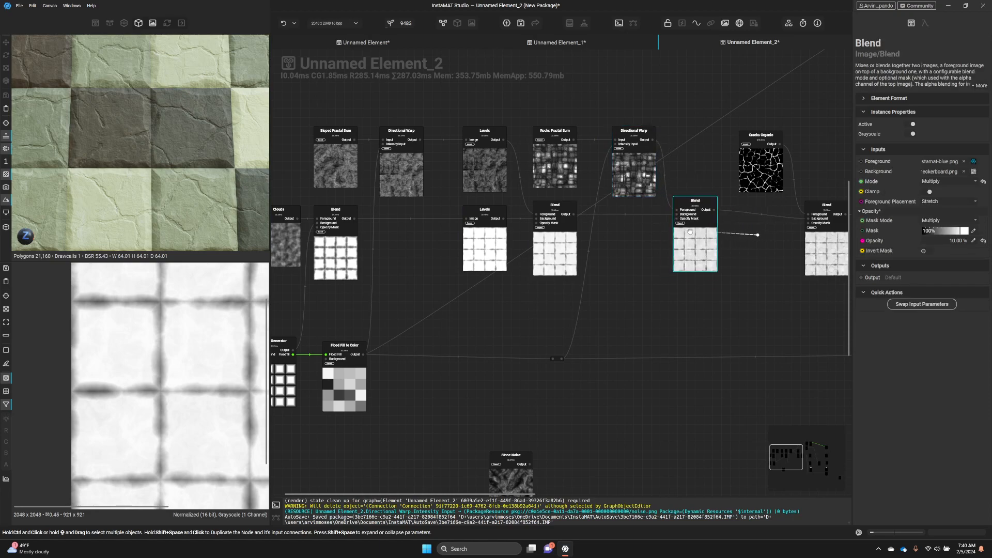
Set the Rocks Fractal Sum's Directional Warp to 1 direction with an intensity of 1000
click(629, 170)
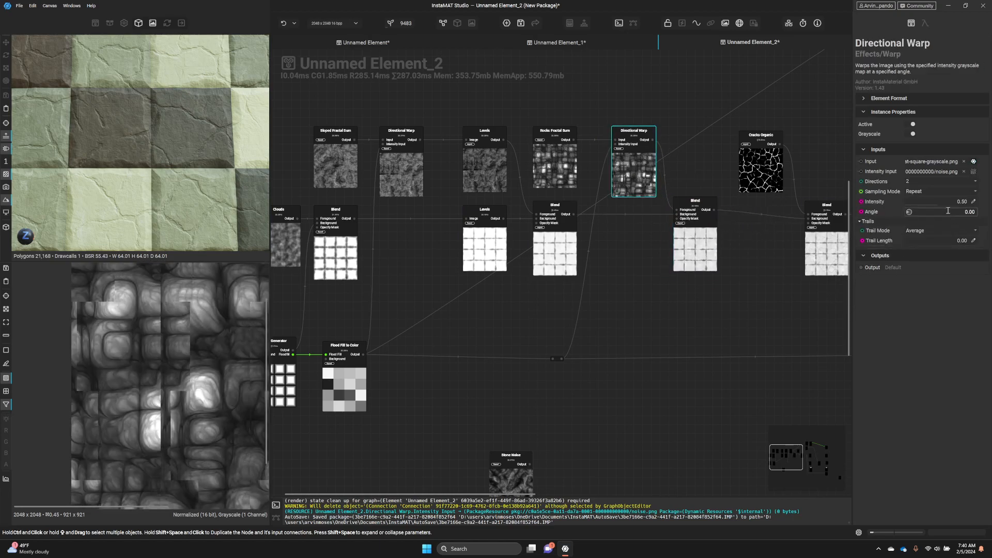
click(917, 182)
click(917, 173)
double_click(958, 201)
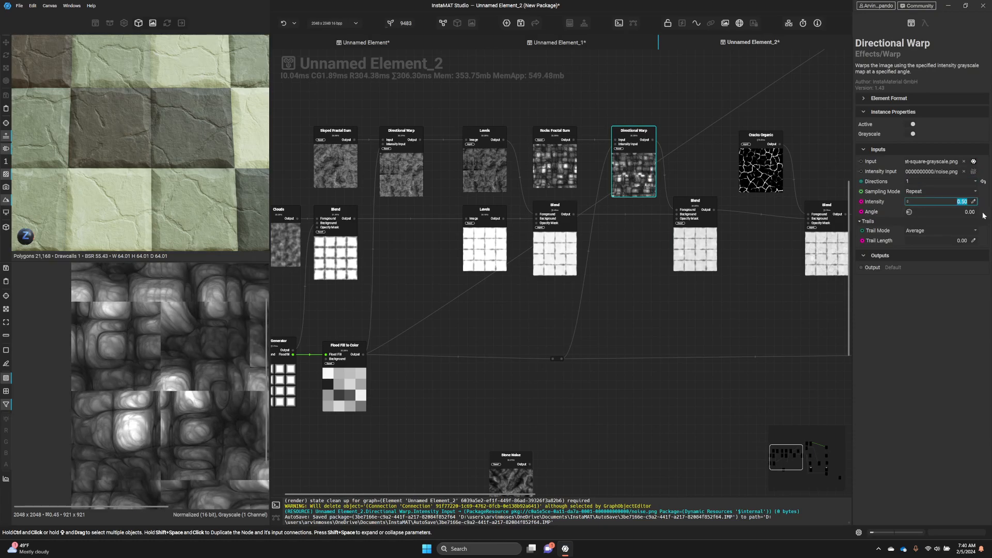
text(1000)
key(Return)
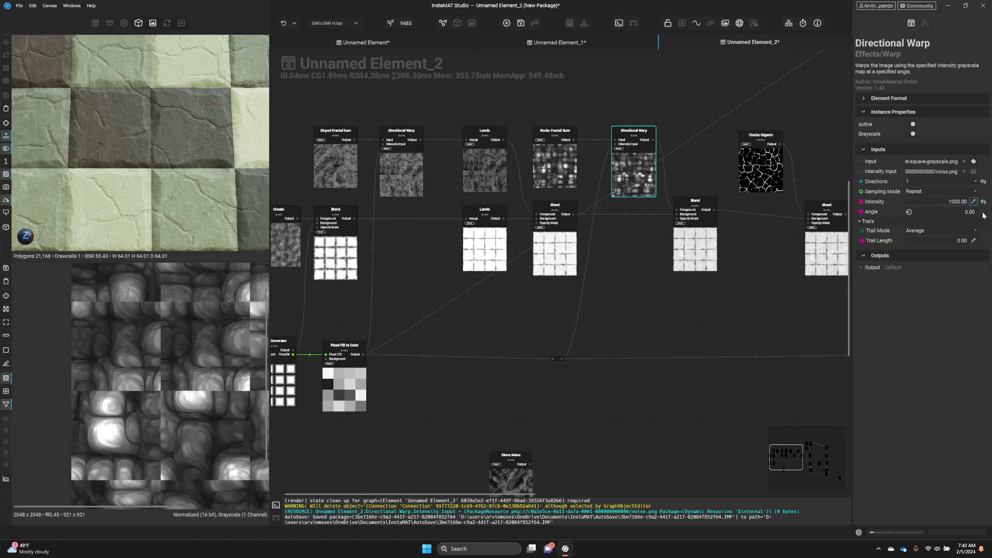
Move the Cracks Organic node beside the Rocks warp, directly above the Multiply Blend
middle_drag(648, 284, 552, 323)
drag(733, 258, 734, 250)
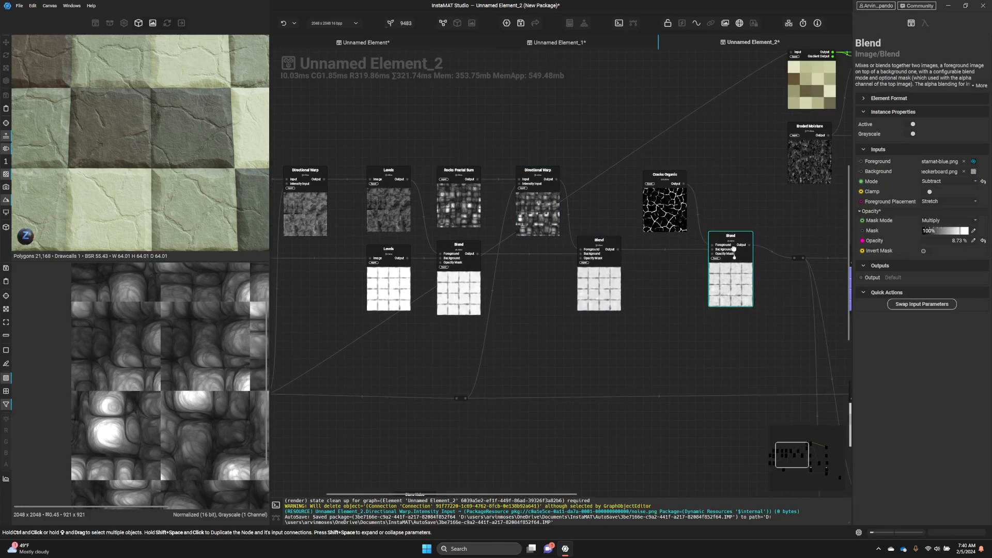
drag(666, 205, 599, 203)
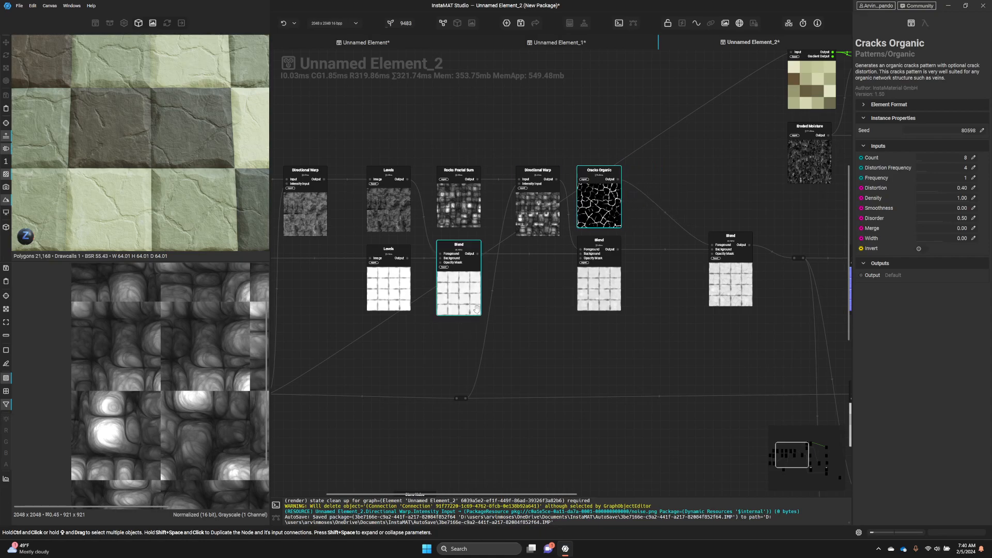
click(461, 397)
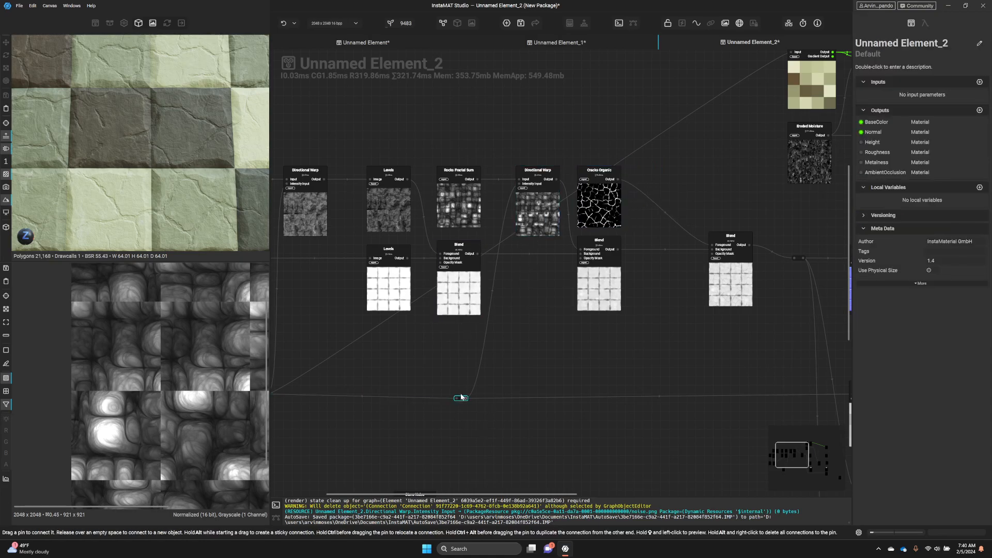
key(space)
click(531, 279)
Duplicate the Rocks Directional Warp with its input connections beyond Cracks Organic, and feed Cracks Organic into the copy's Input
shift+drag(541, 210, 678, 211)
scroll(649, 184, up, 2)
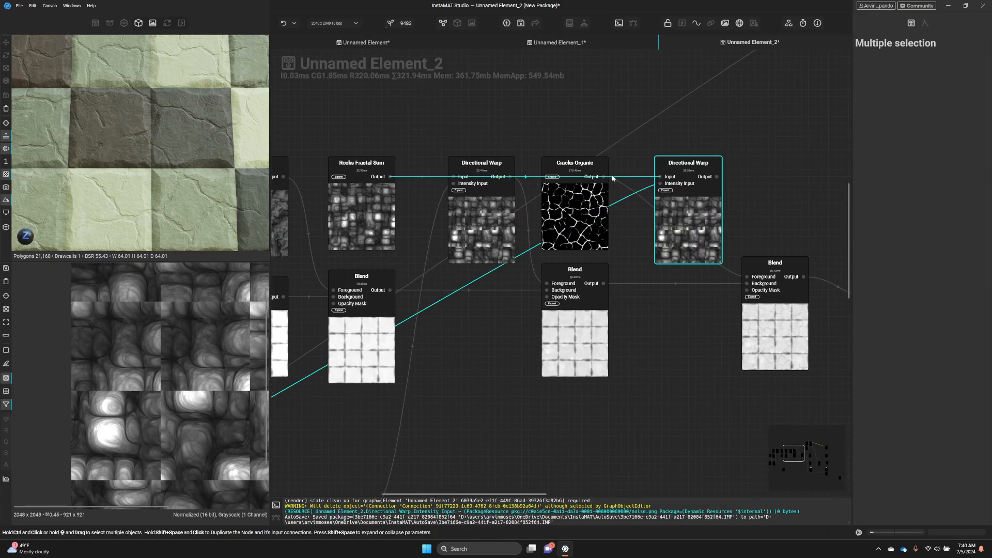
click(606, 178)
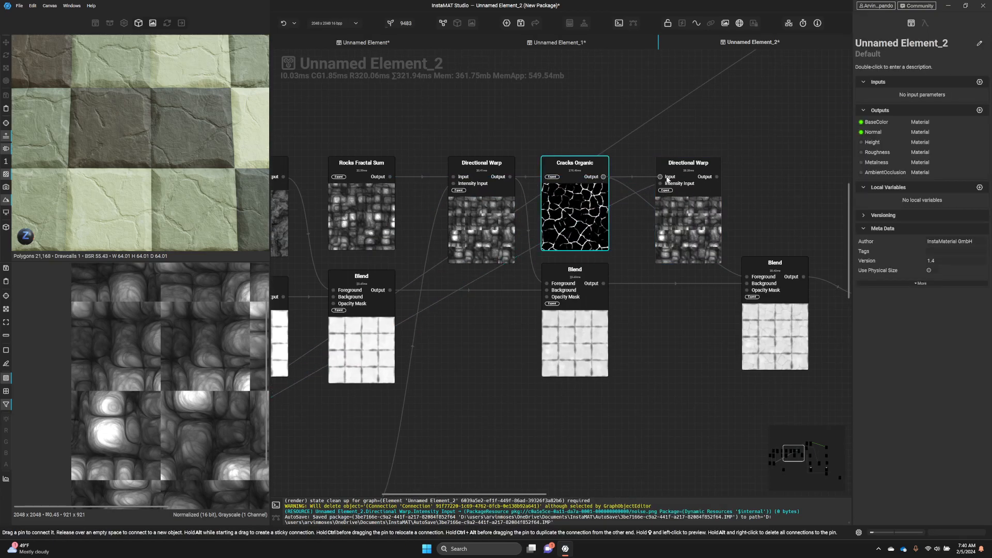
drag(667, 177, 662, 178)
Reroute the Cracks warp's Intensity Input through the Reroute Image node instead of directly from Flood Fill to Color
middle_drag(460, 320, 598, 235)
scroll(598, 235, down, 2)
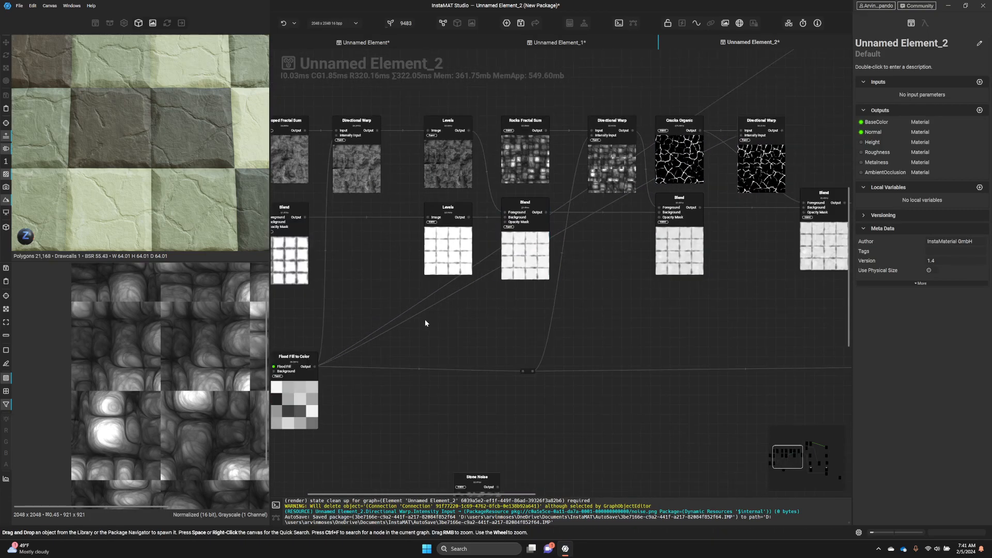
drag(298, 366, 298, 369)
middle_drag(736, 268, 681, 290)
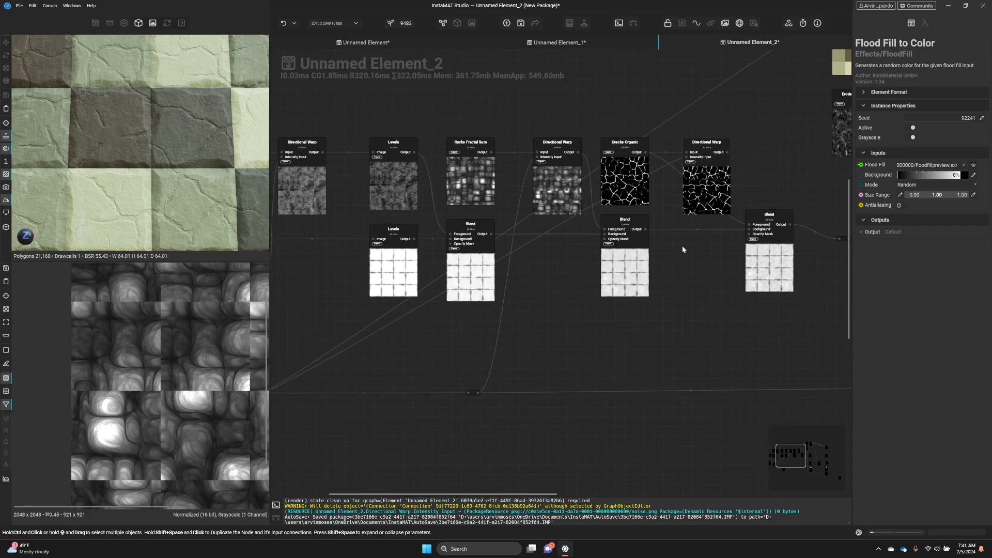
drag(687, 158, 478, 393)
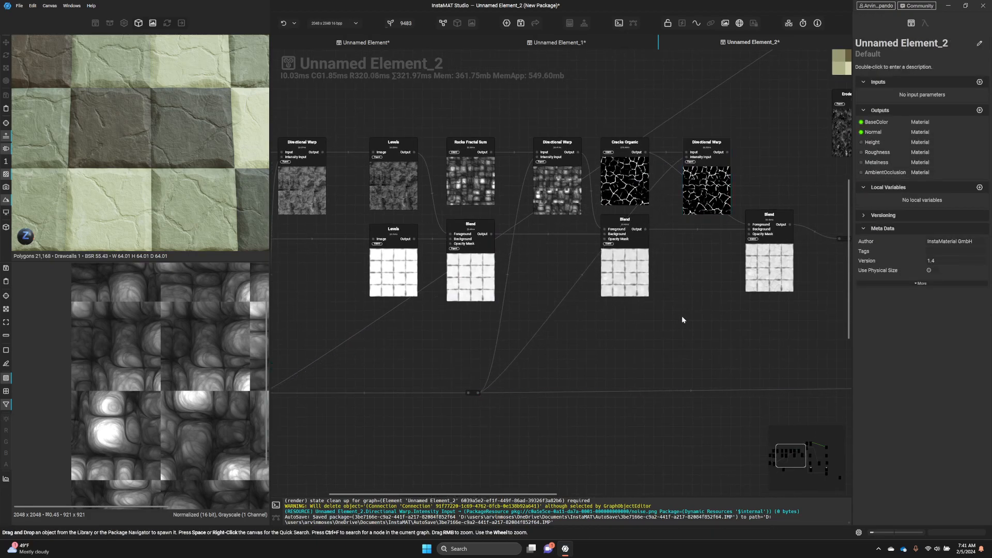
Connect the Cracks warp's Output to the Subtract Blend's Foreground and preview that Blend
middle_drag(682, 320, 588, 380)
click(615, 237)
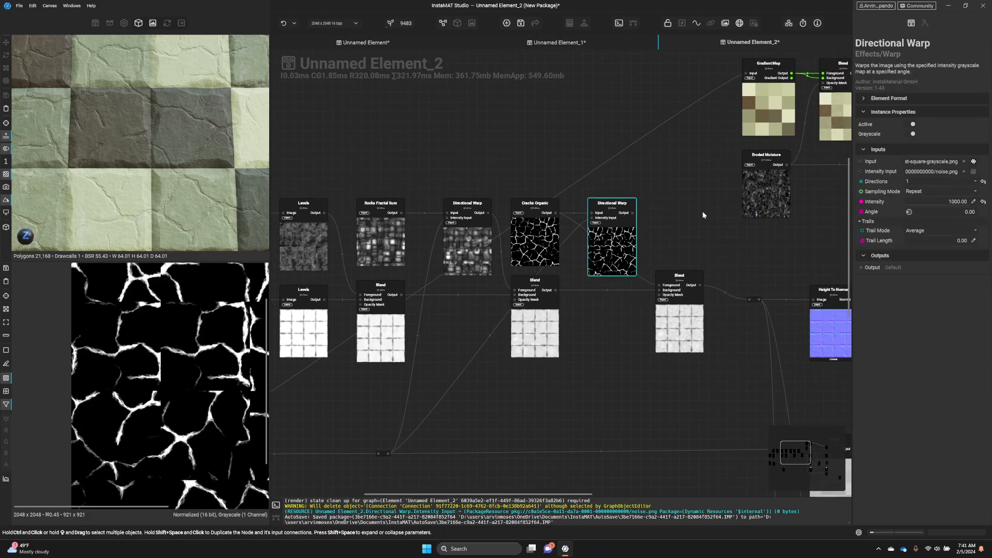
drag(634, 213, 679, 304)
click(679, 303)
Examine the cracked tile relief on the 3D preview from a lower angle with the environment lighting rotated
scroll(184, 184, down, 2)
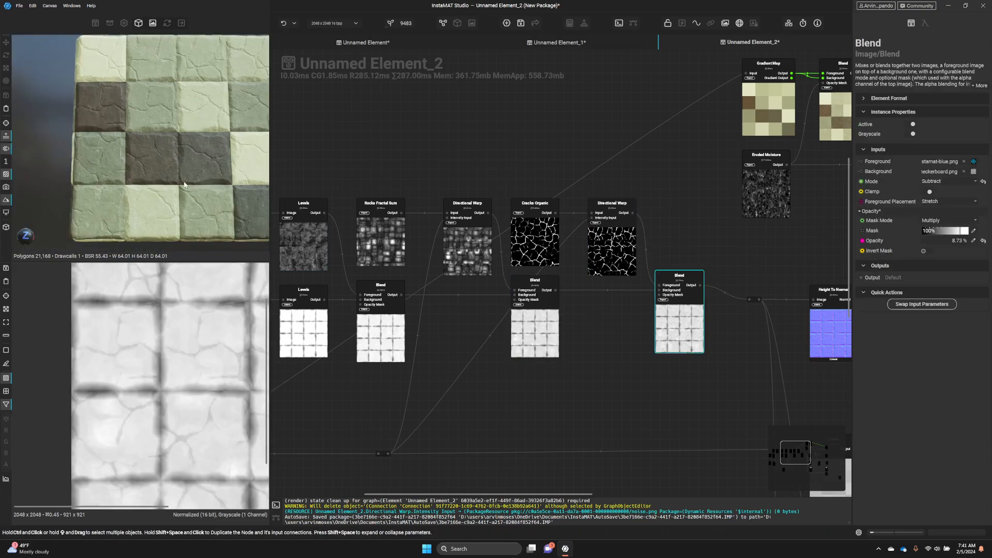
alt+drag(183, 155, 173, 3)
alt+drag(190, 91, 191, 172)
scroll(214, 154, down, 3)
mouse_move(191, 173)
shift+right_down()
mouse_move(216, 175)
mouse_move(206, 178)
shift+right_up()
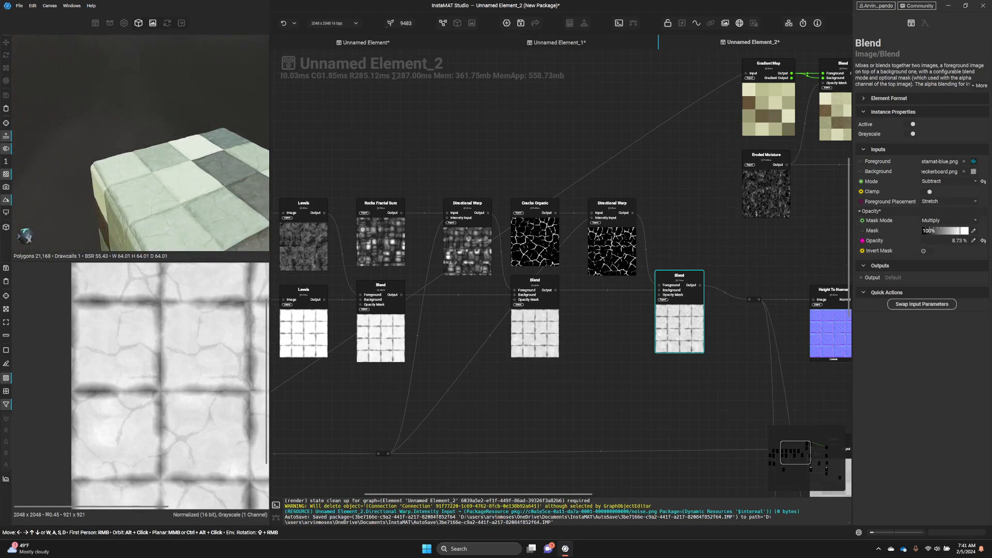